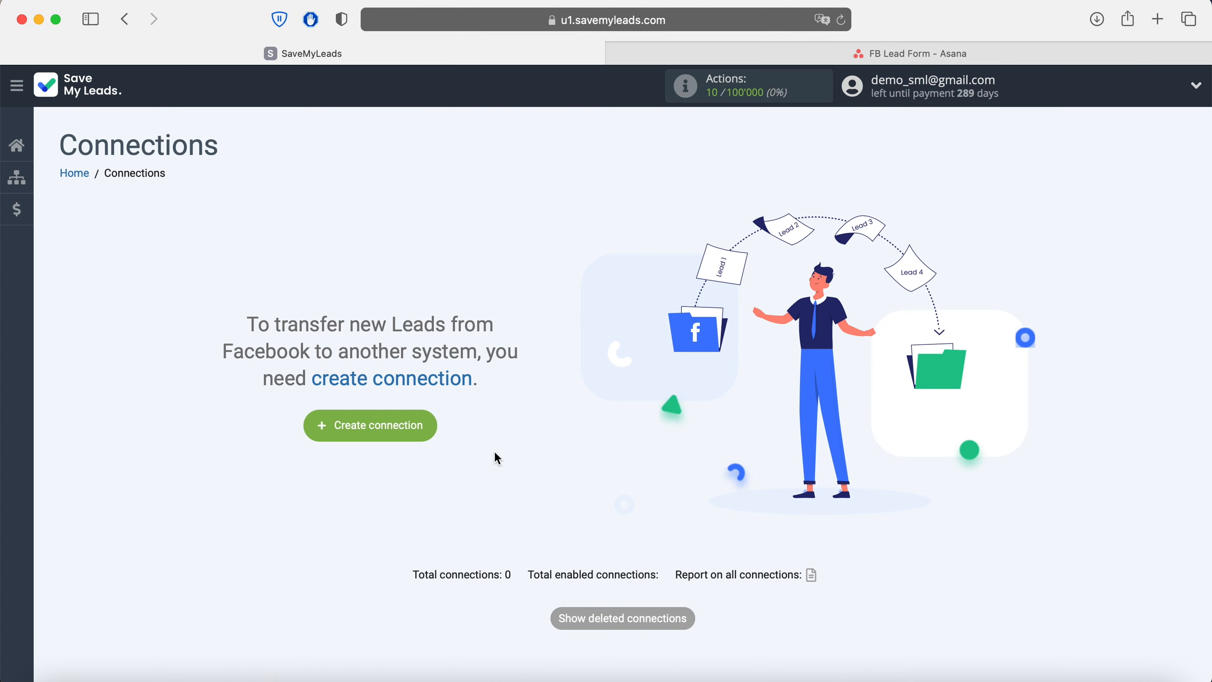
Step: Start a new connection and pick the Facebook-to-Asana Create Task integration
left_click(422, 426)
scroll(423, 429, "down", 1)
scroll(423, 428, "down", 15)
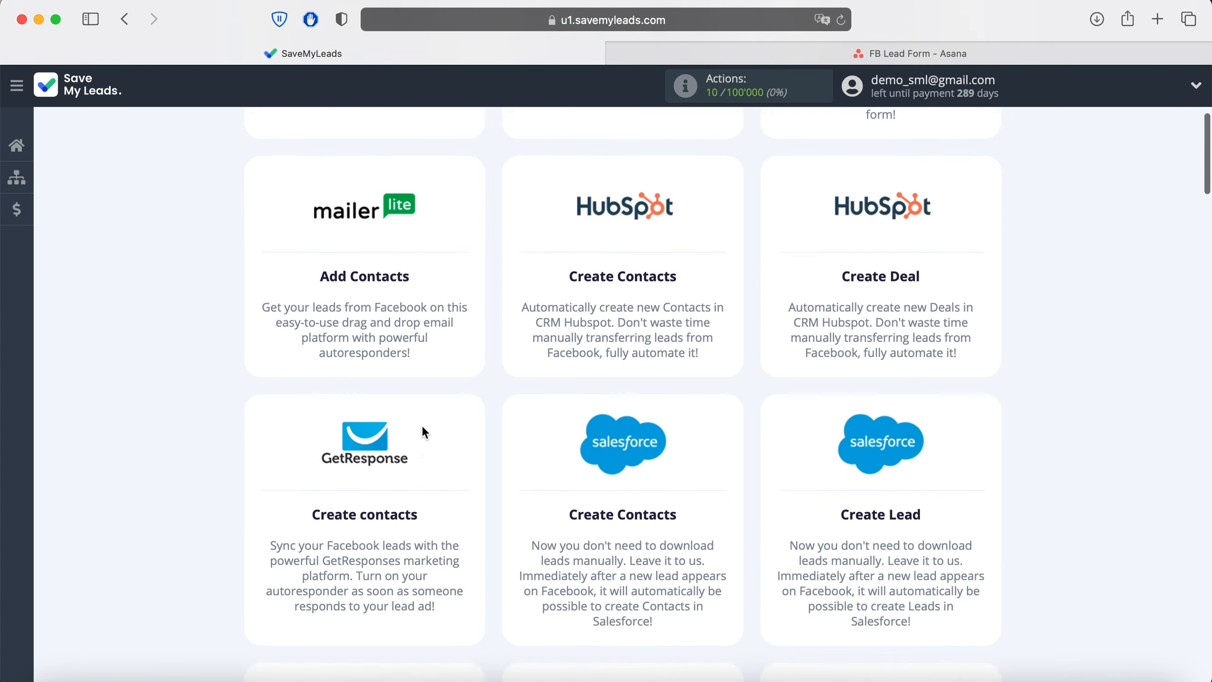
scroll(424, 429, "down", 10)
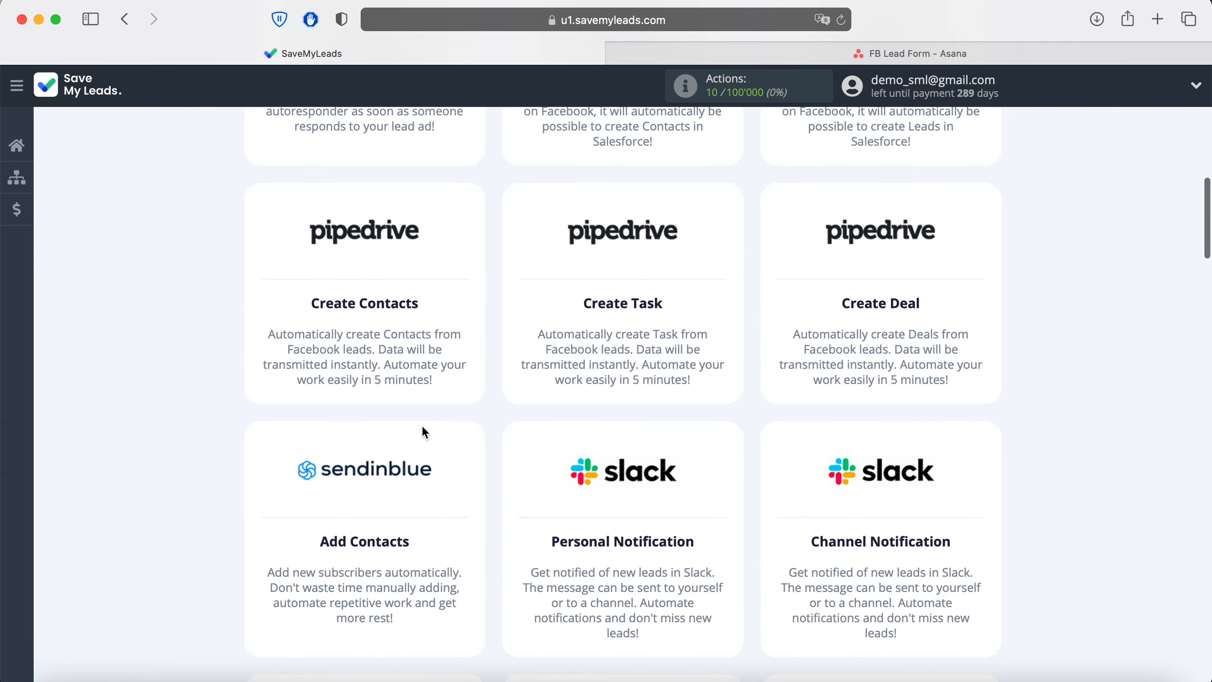
scroll(423, 428, "down", 10)
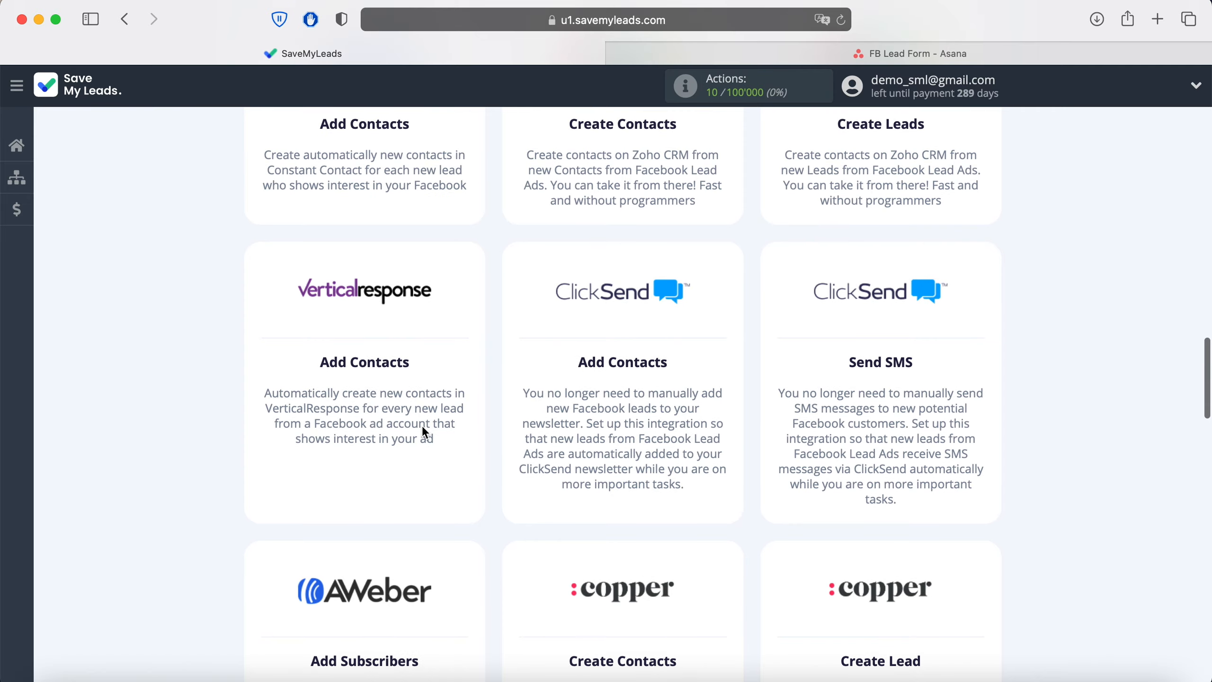
scroll(423, 432, "down", 10)
scroll(423, 432, "down", 10)
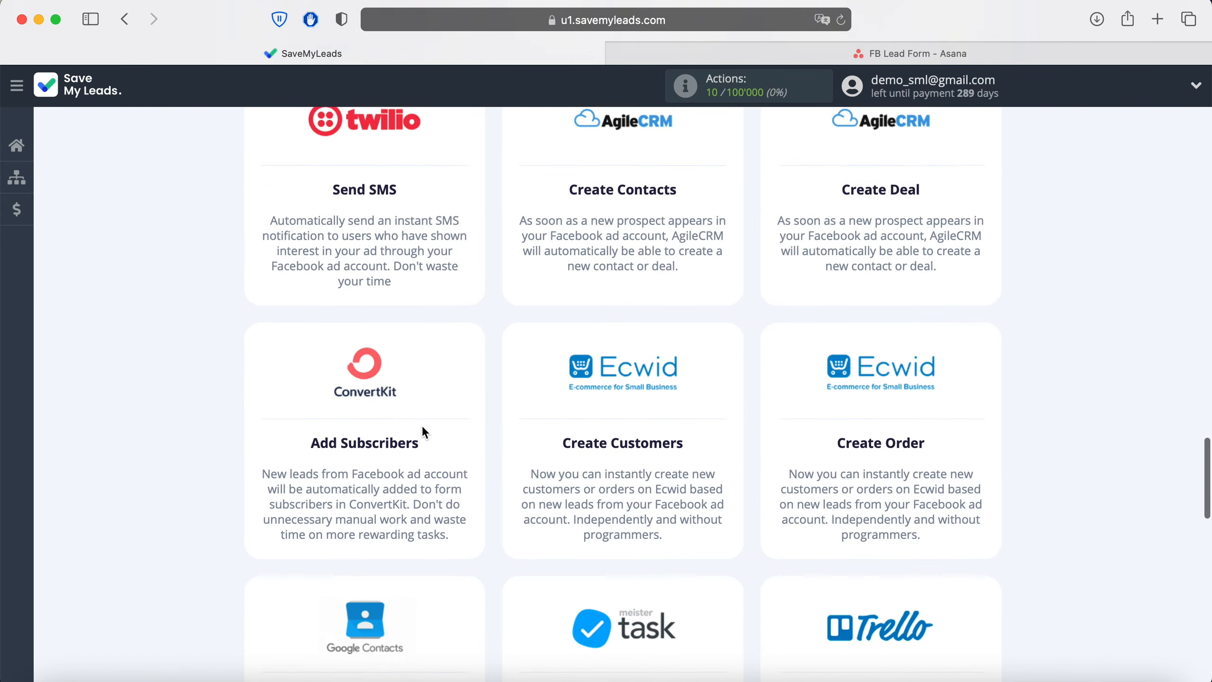
scroll(423, 432, "down", 10)
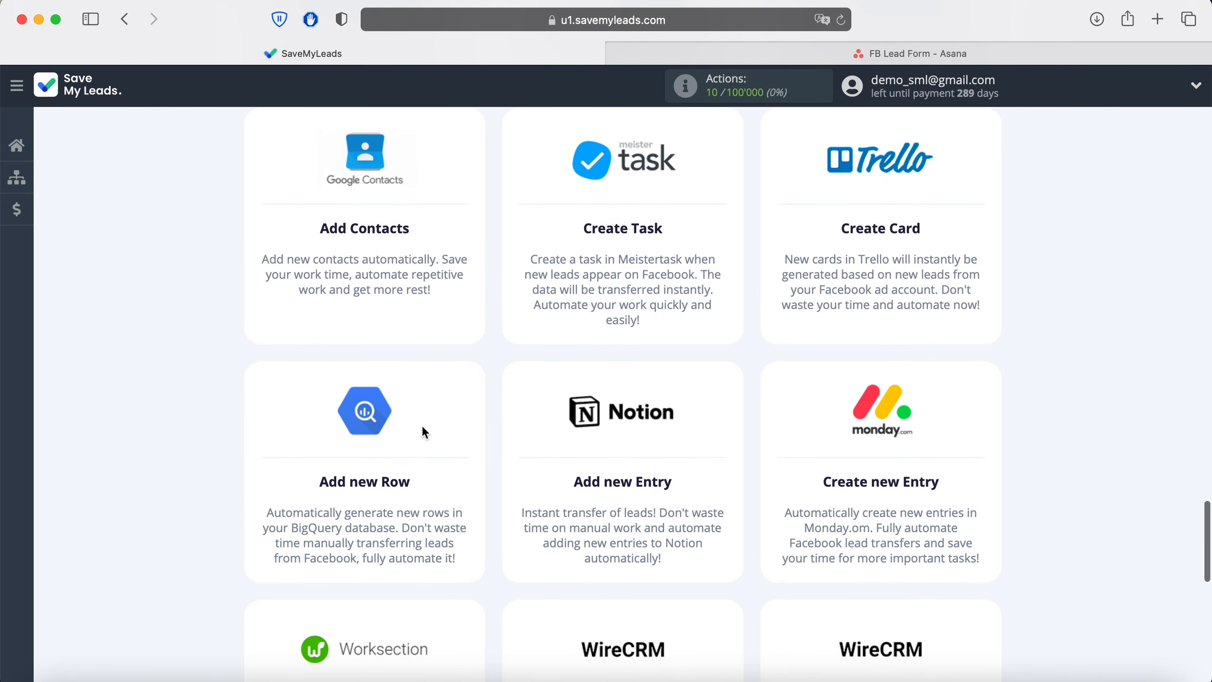
scroll(424, 432, "down", 3)
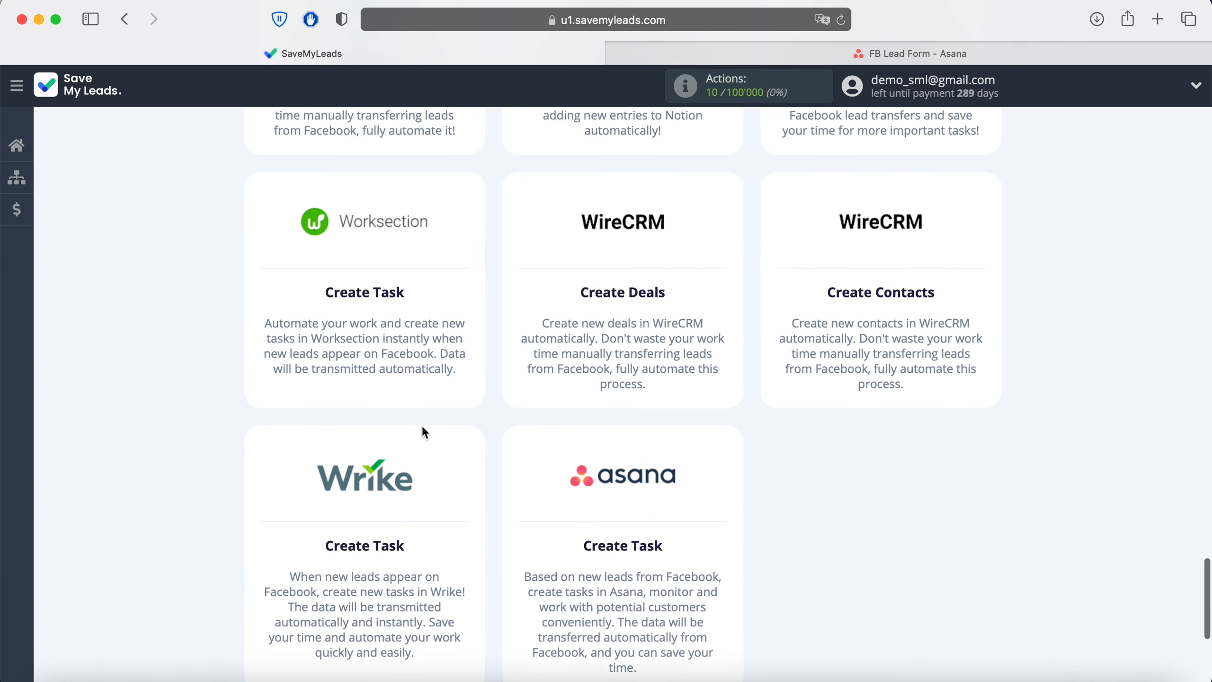
left_click(603, 515)
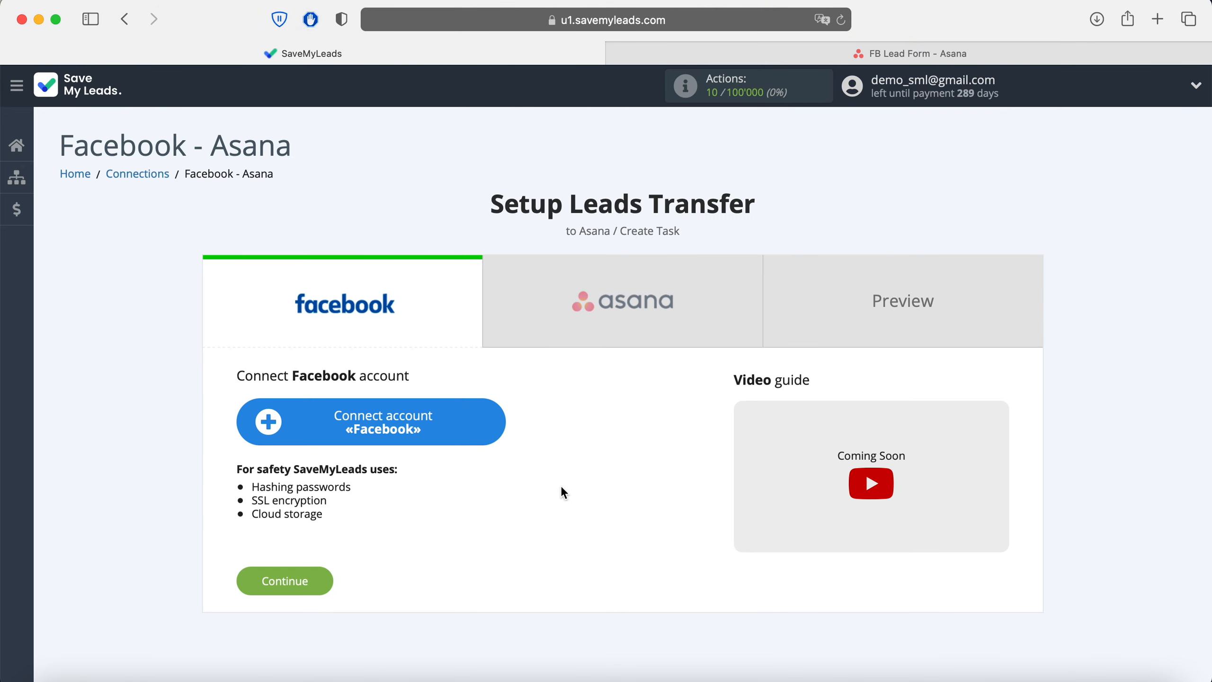
Step: Log in to Facebook and grant SaveMyLeads access to both lead-form pages with all permissions
left_click(481, 420)
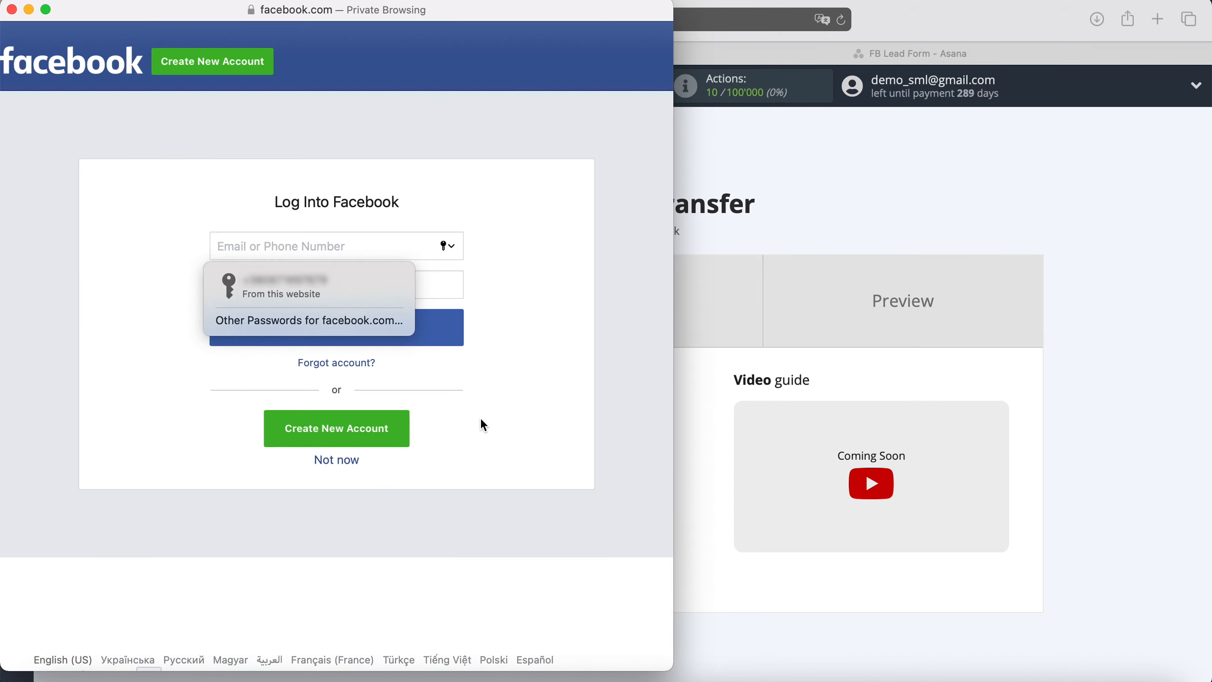
left_click(357, 286)
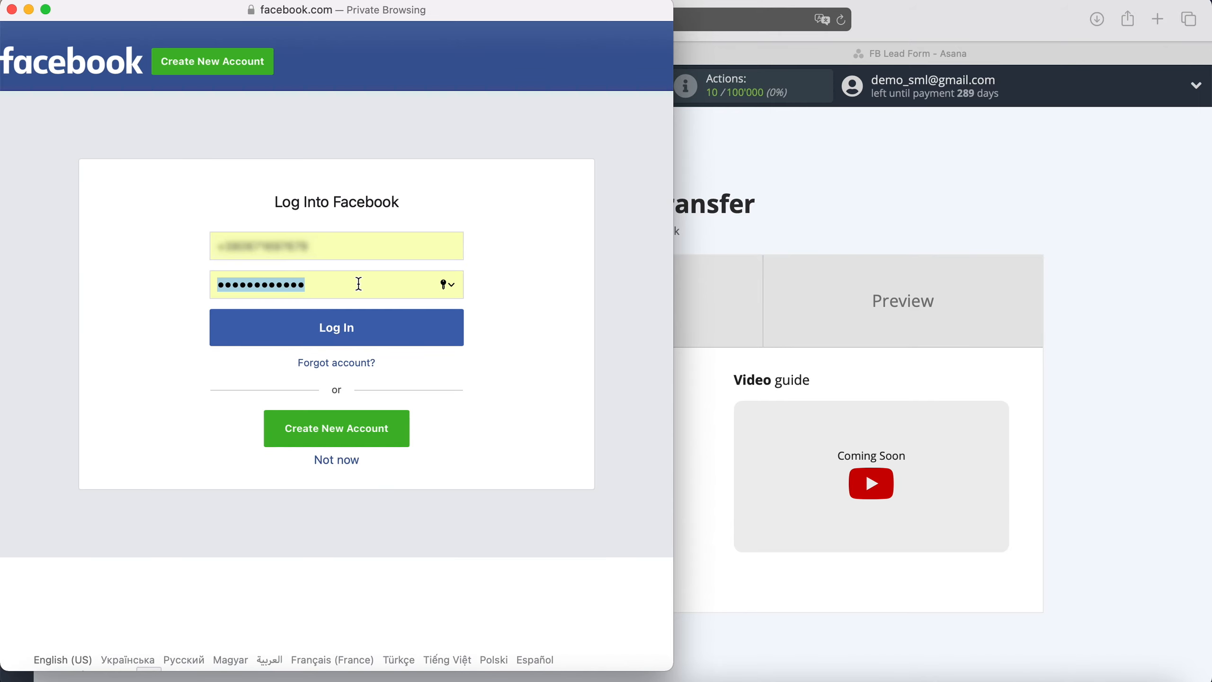
left_click(381, 332)
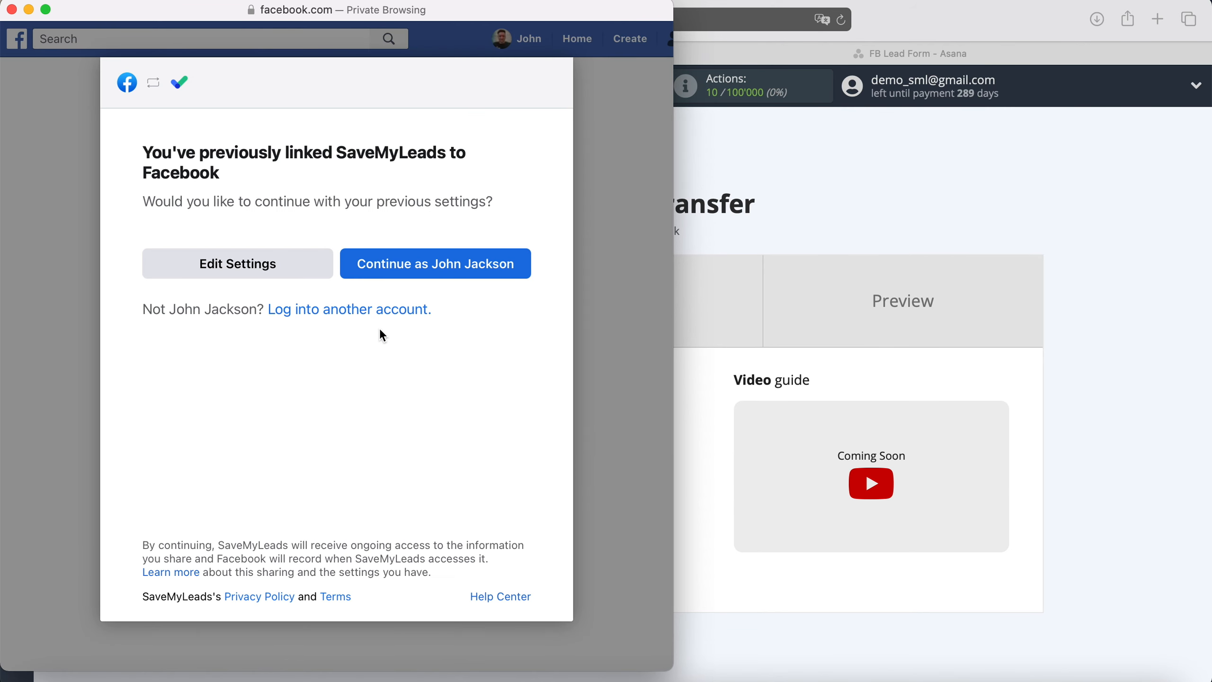
left_click(306, 268)
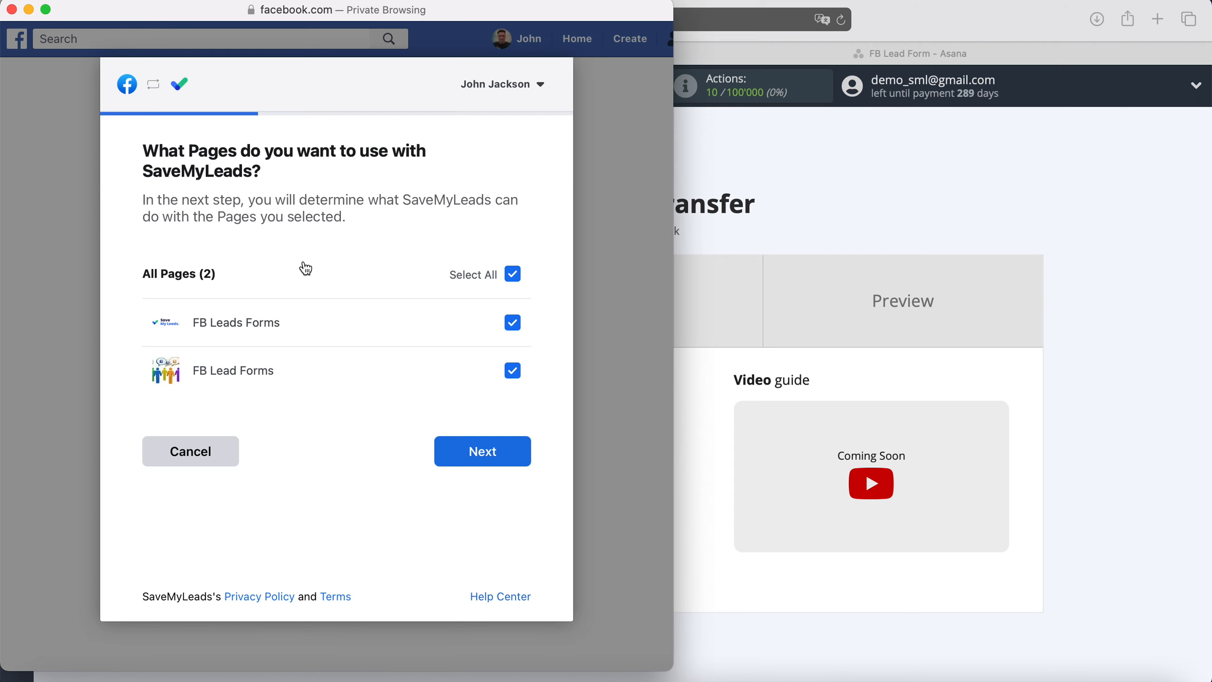
left_click(512, 452)
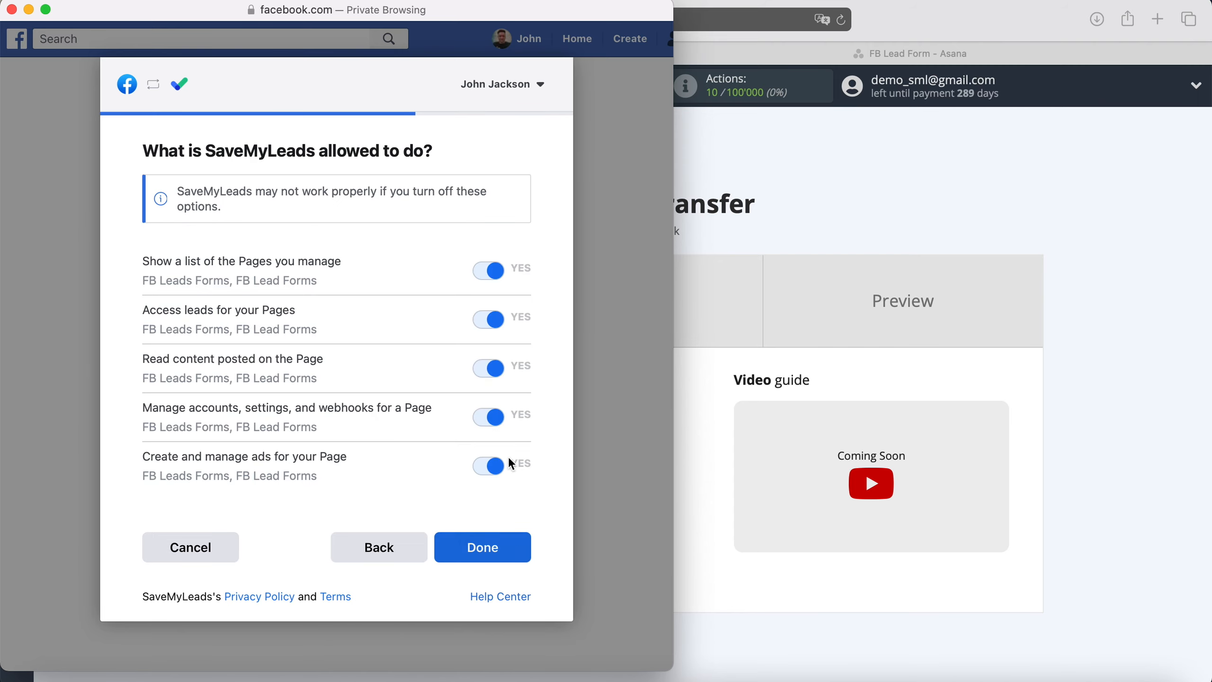
left_click(506, 550)
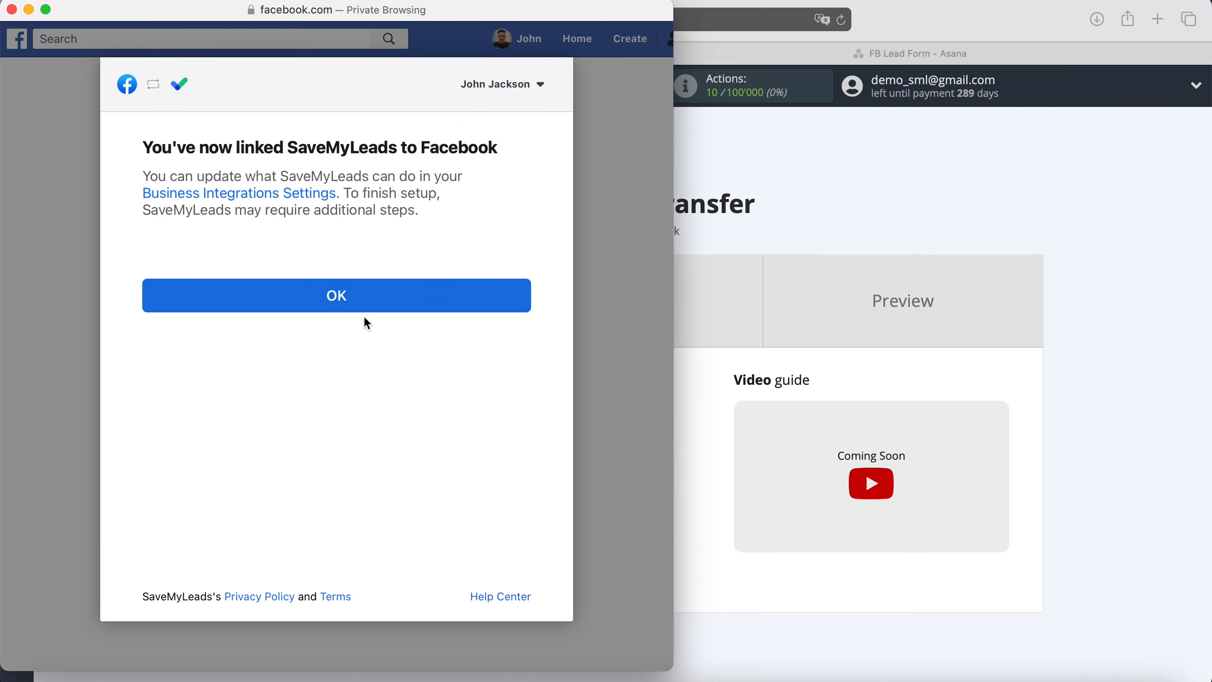
left_click(358, 297)
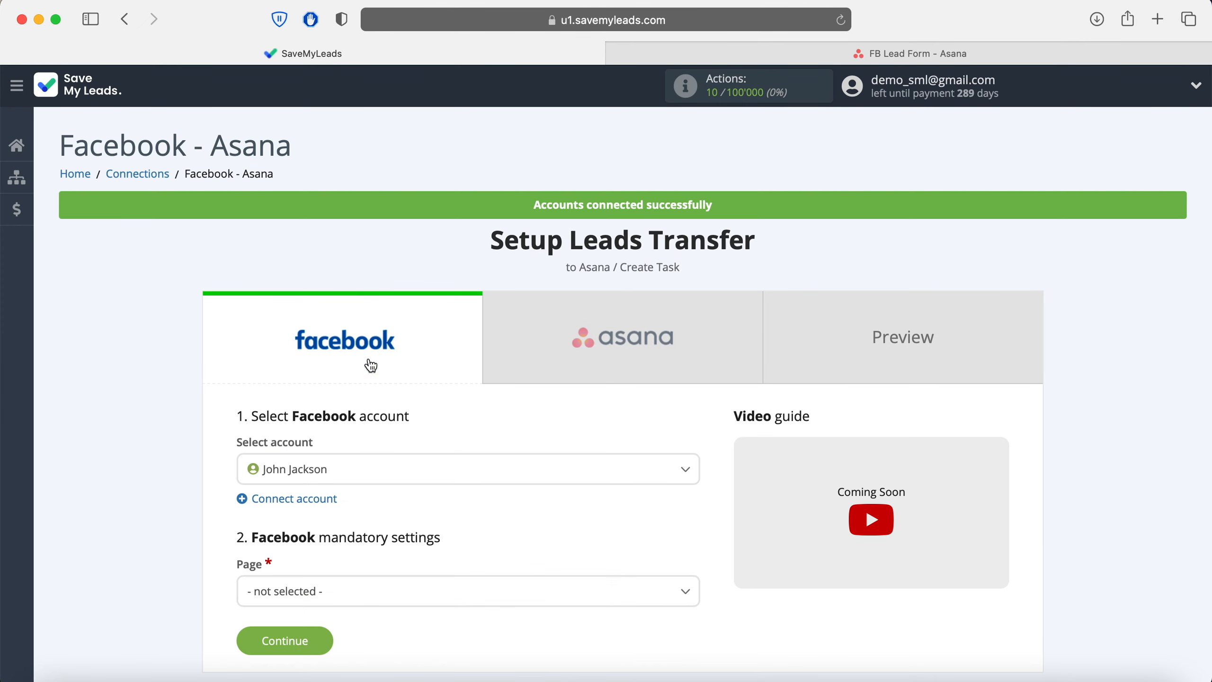
Step: Set the Facebook source to the linked account, FB Leads Forms page and FB Lead Form 19.05.2021
left_click(404, 469)
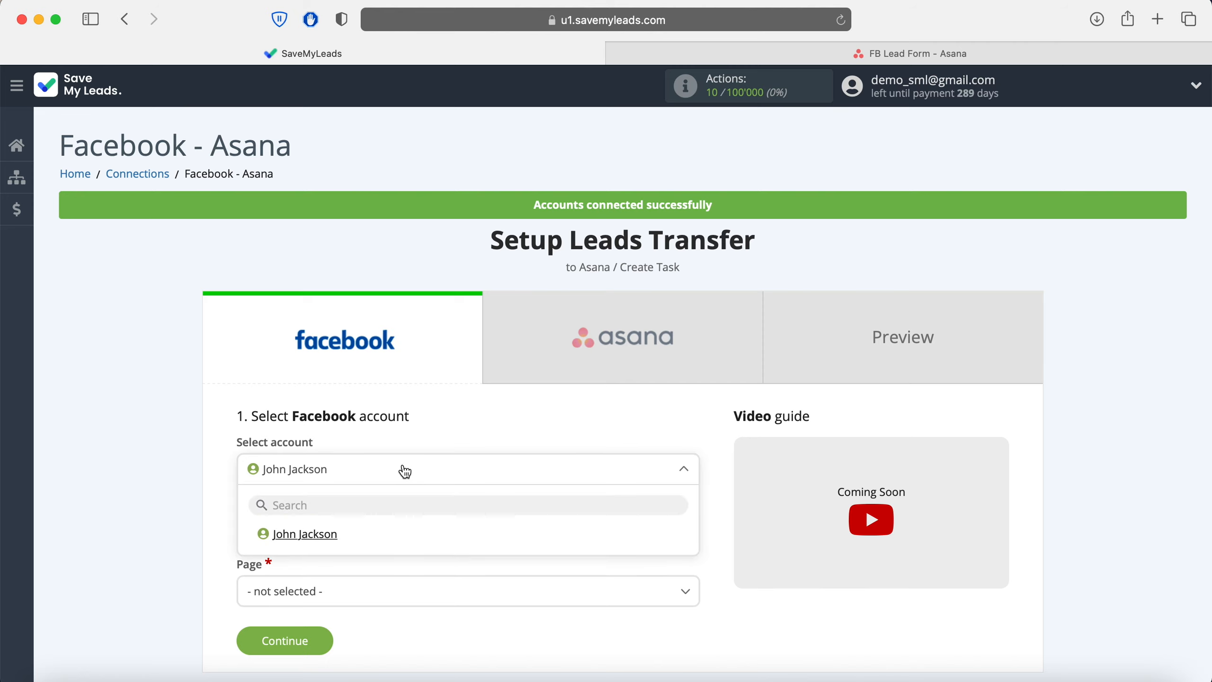
left_click(362, 534)
scroll(359, 539, "down", 3)
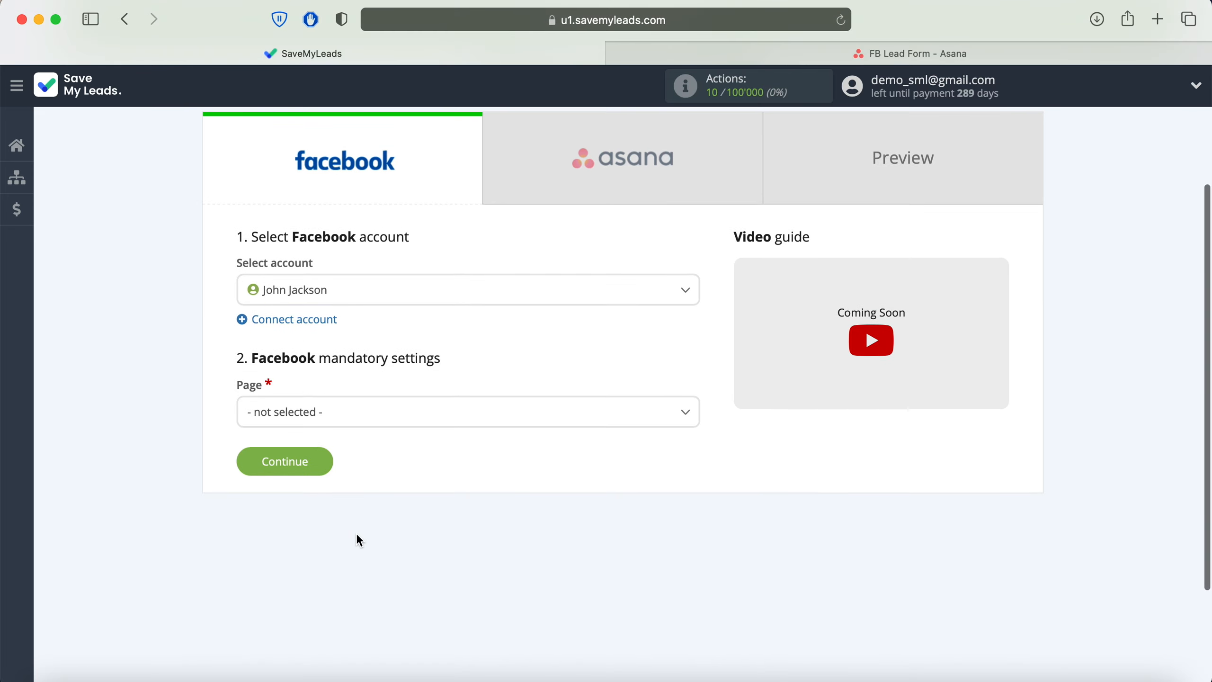
left_click(365, 420)
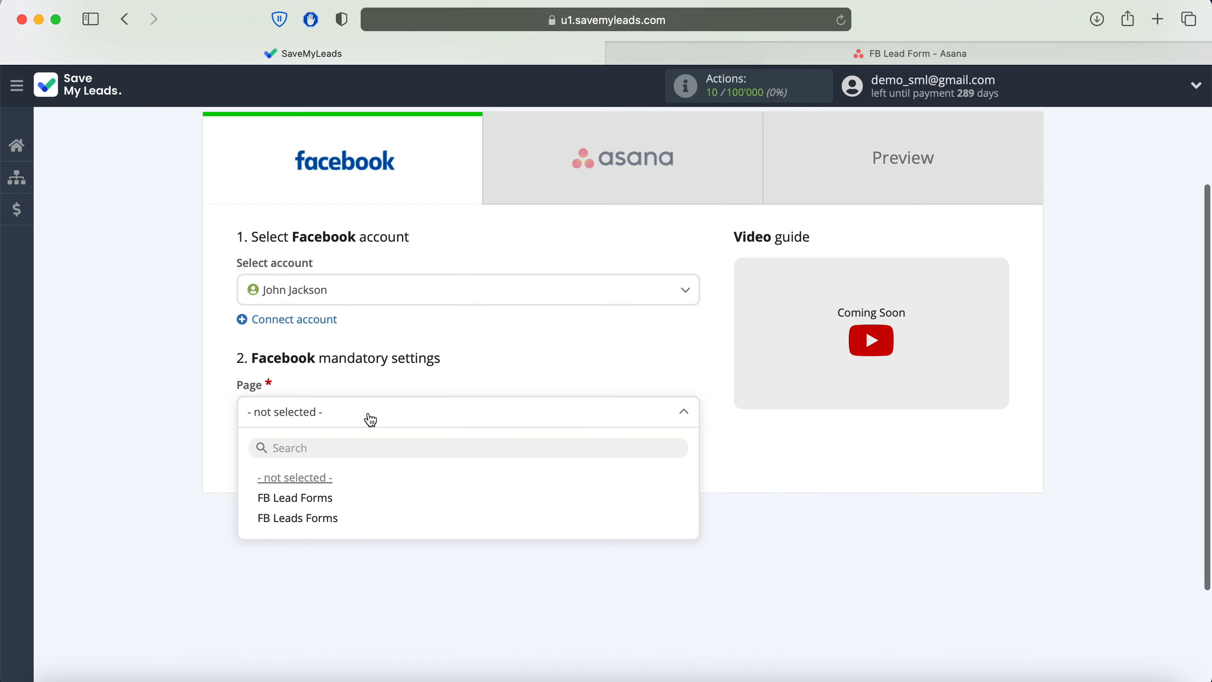
left_click(372, 534)
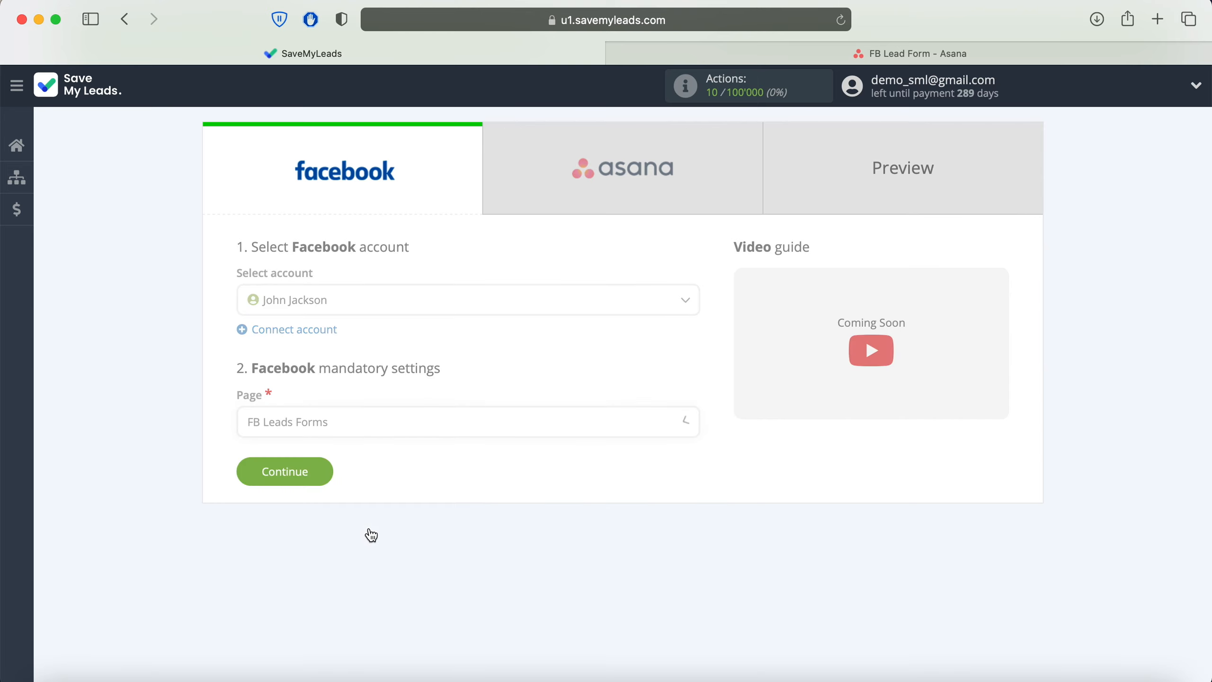
left_click(390, 492)
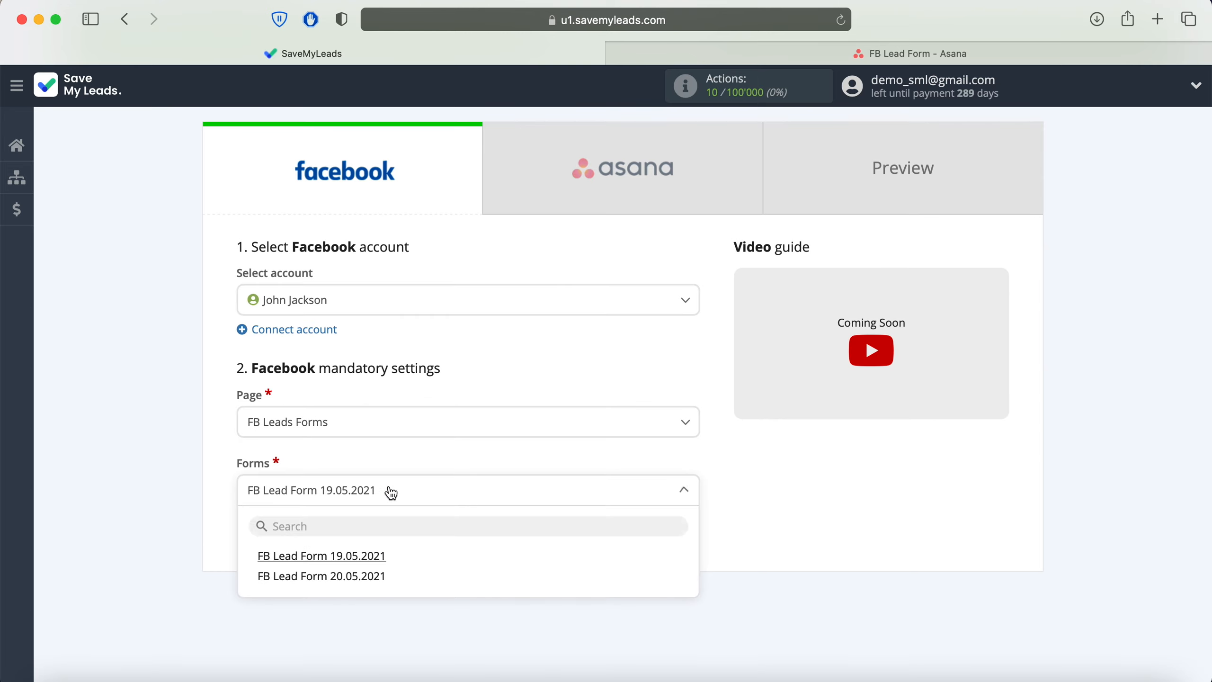
left_click(402, 557)
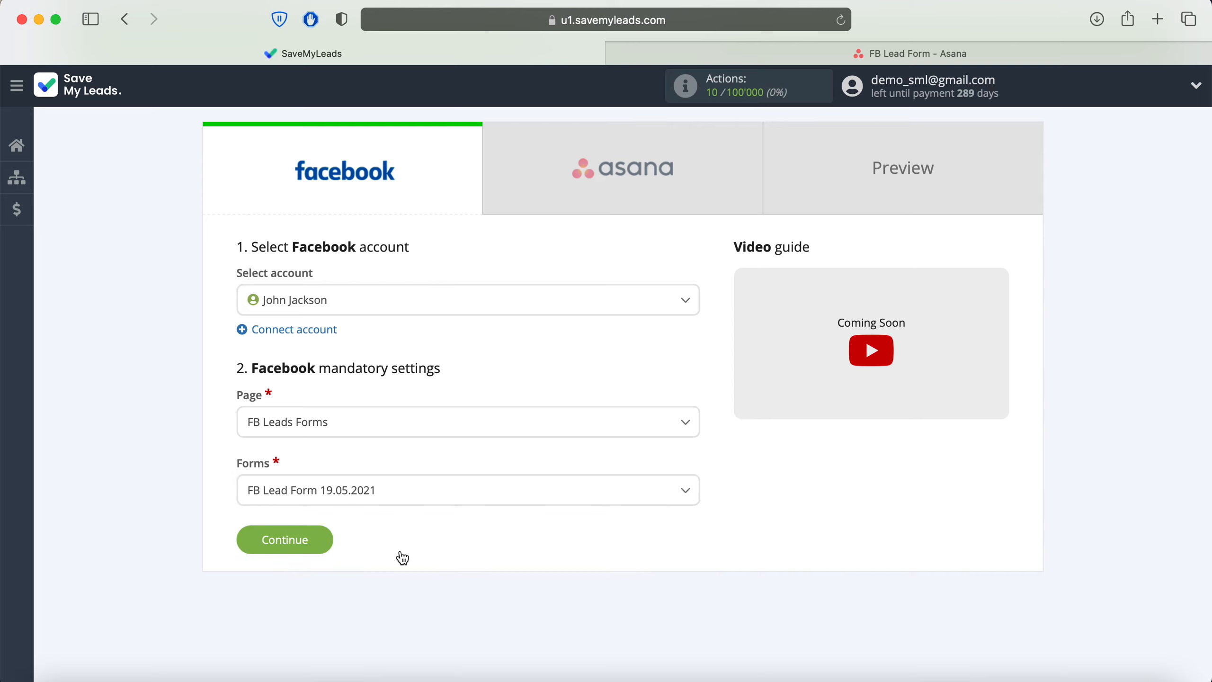
left_click(316, 537)
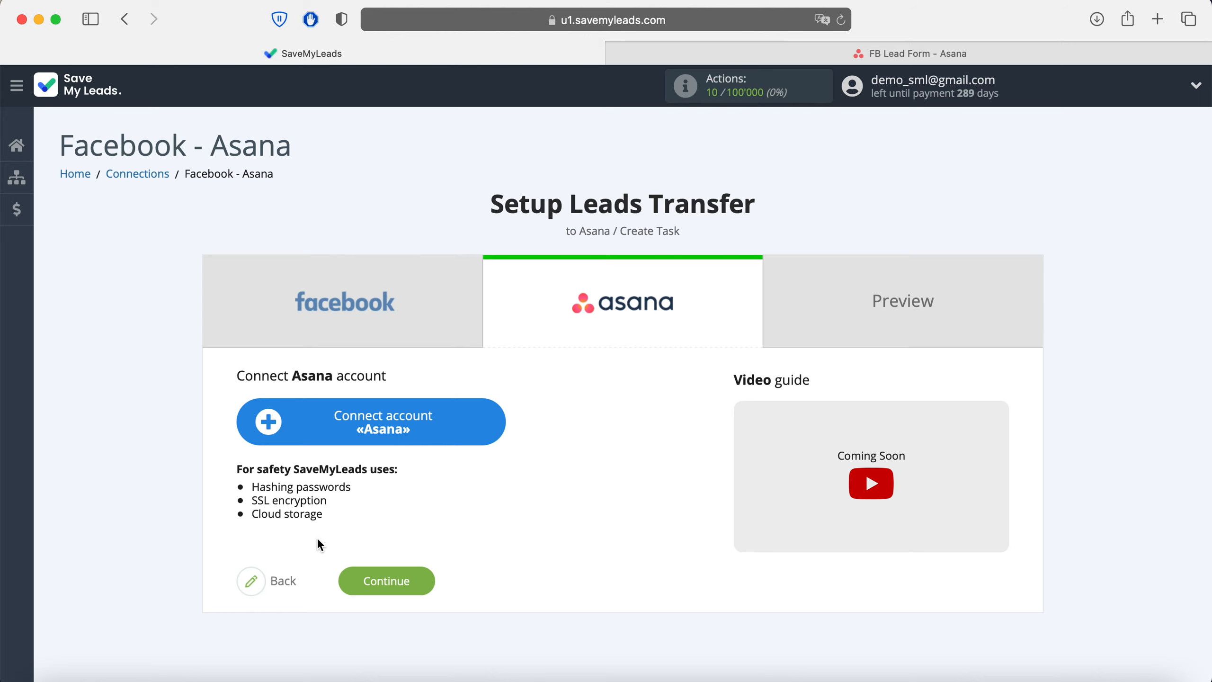
Step: Link an Asana account by signing in with its e-mail and password
left_click(489, 425)
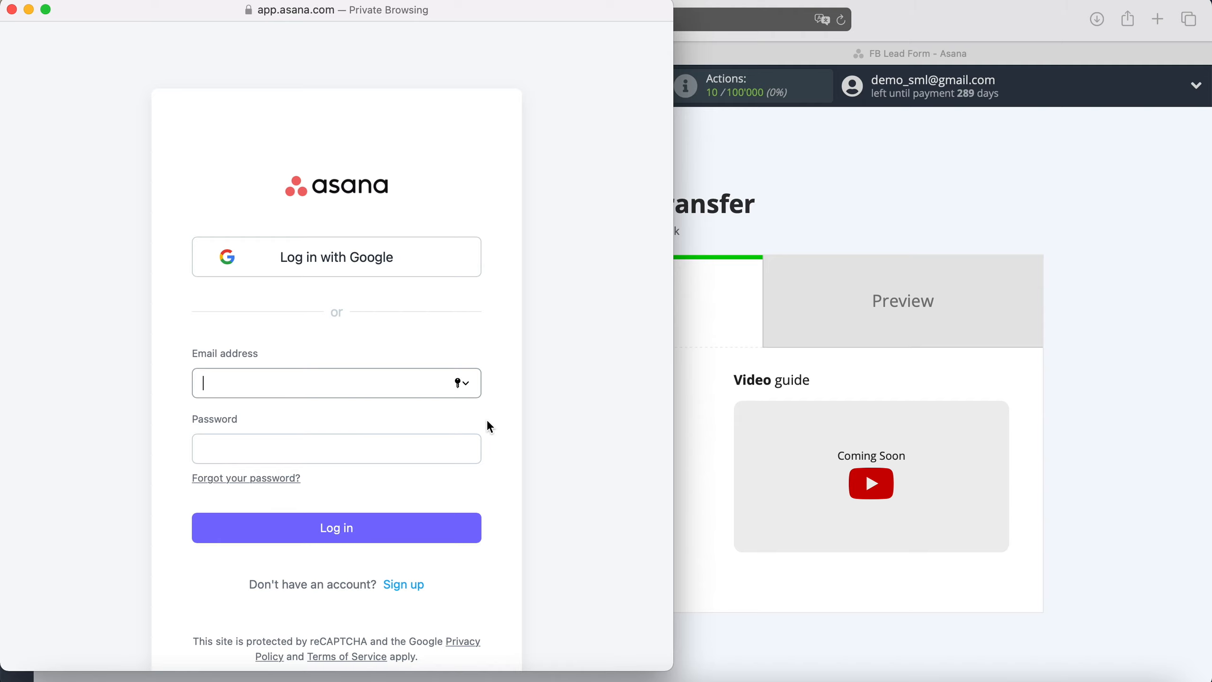
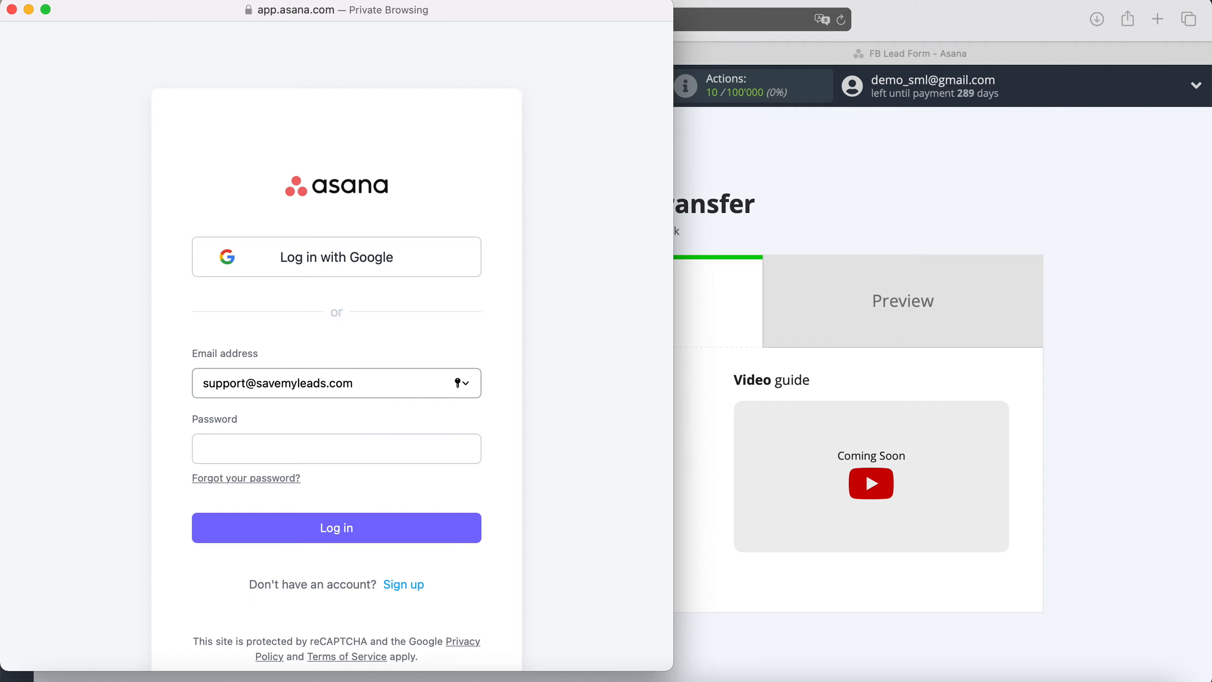
left_click(309, 454)
type("••••")
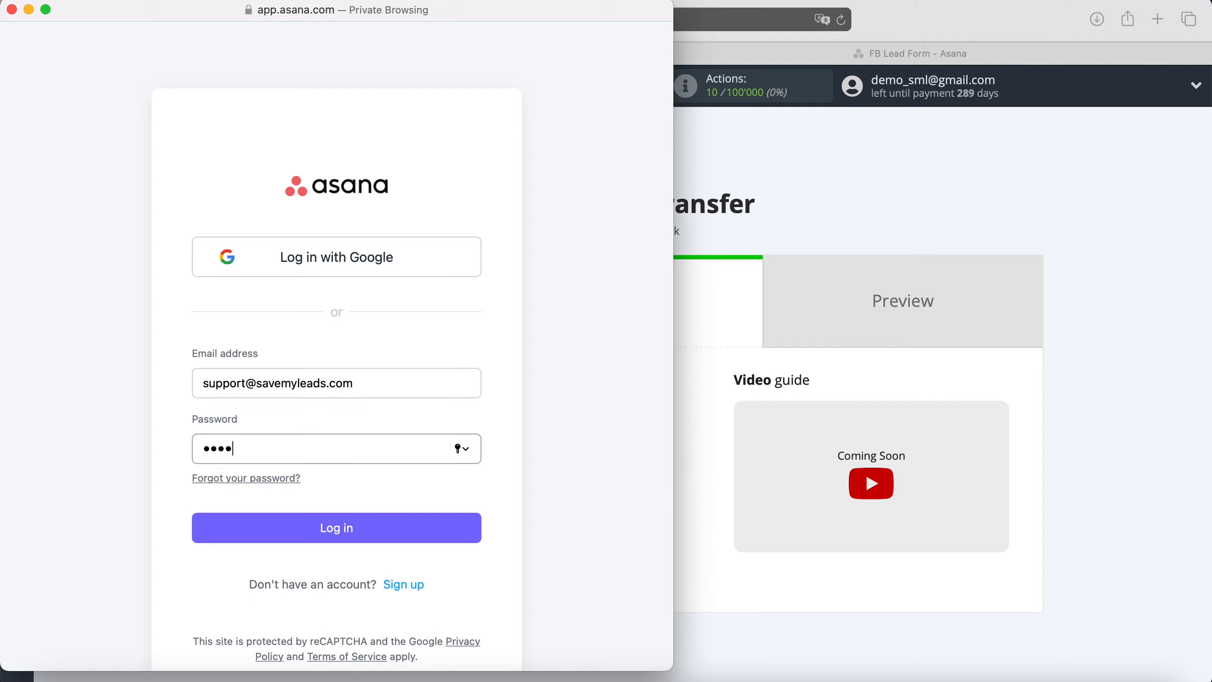
type("•••••••••")
left_click(370, 521)
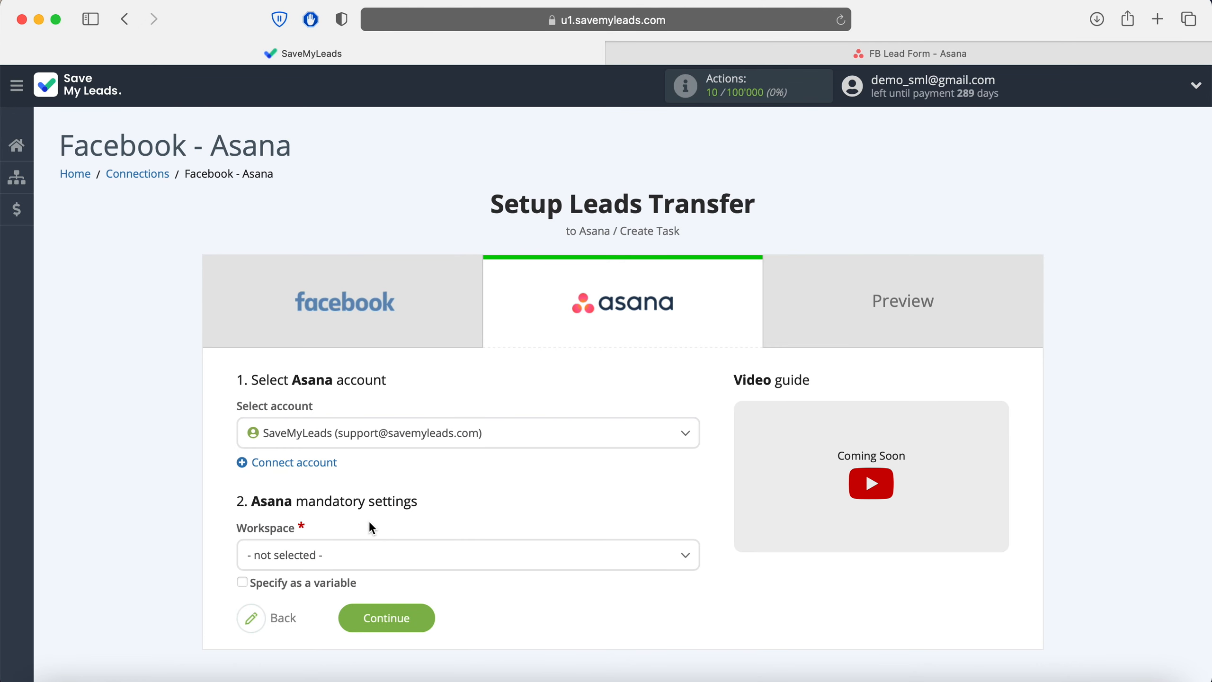
Step: Select the Asana account, workspace savemyleads.com and project FB Lead Form for new tasks
left_click(490, 439)
left_click(509, 497)
left_click(405, 554)
left_click(305, 641)
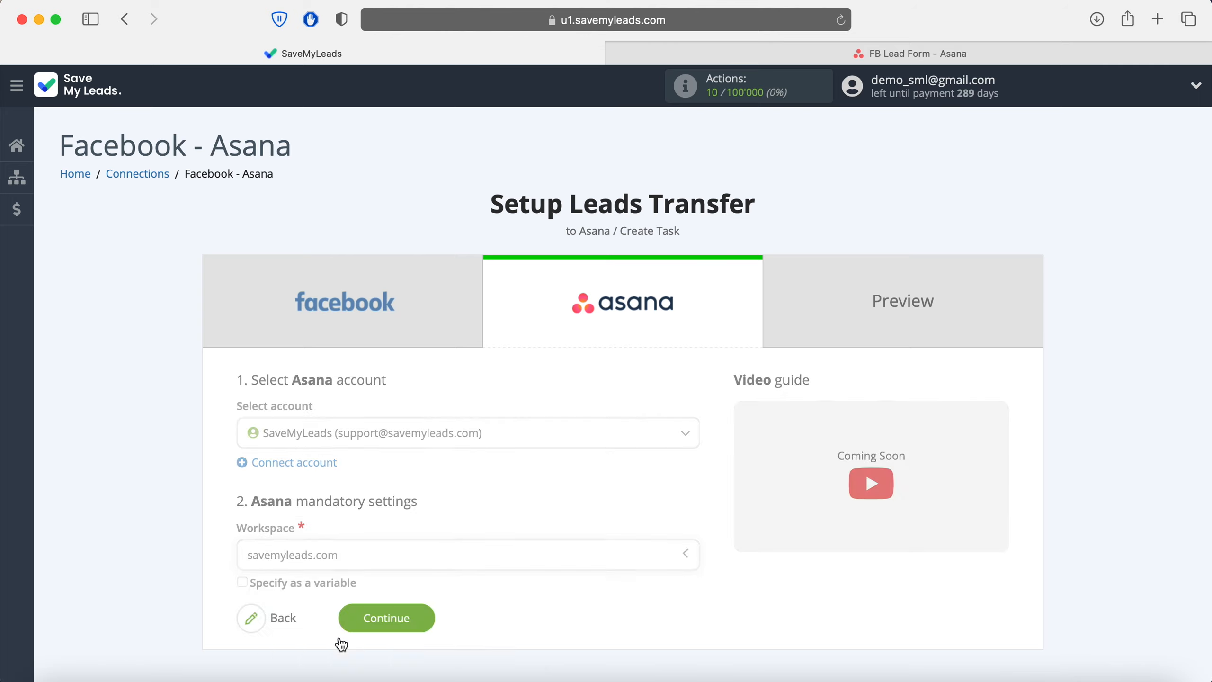
scroll(342, 644, "down", 5)
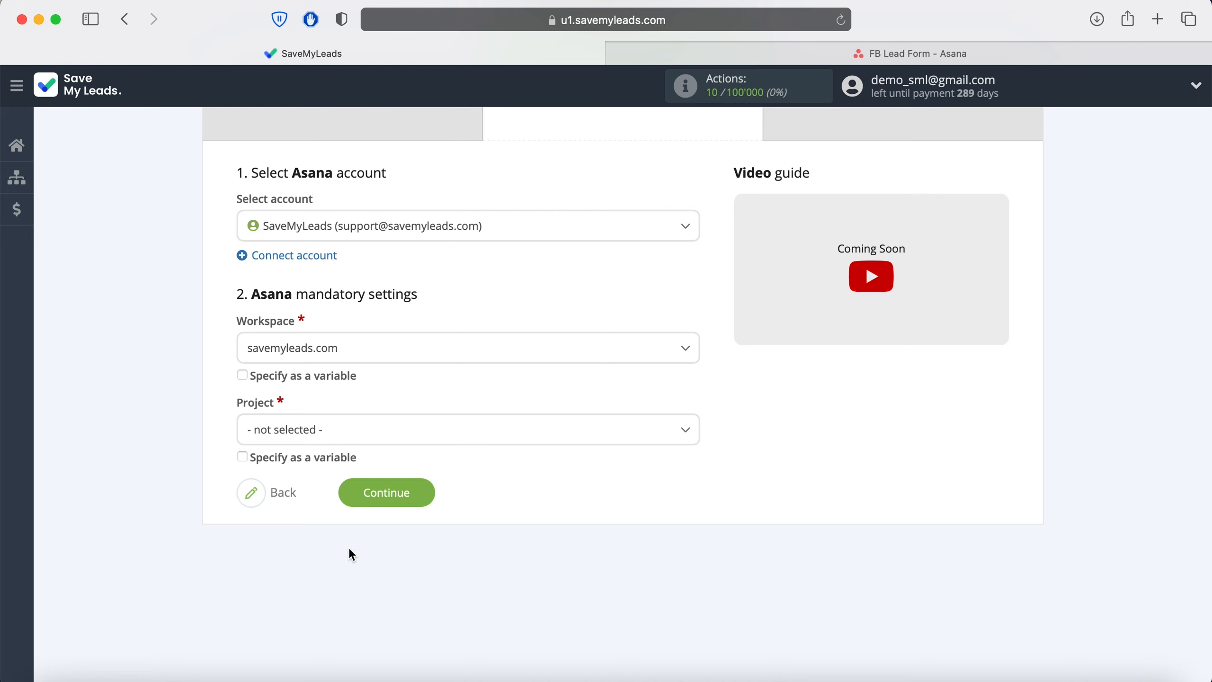
left_click(387, 429)
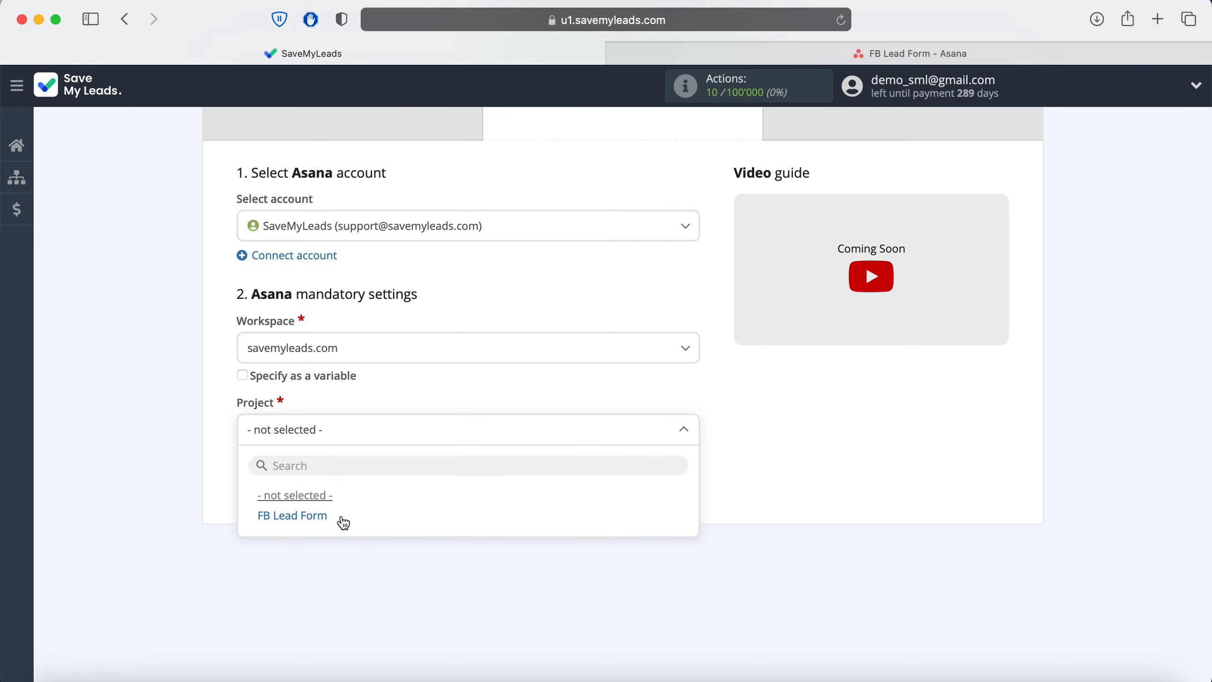
left_click(293, 515)
scroll(344, 520, "down", 5)
scroll(344, 520, "down", 3)
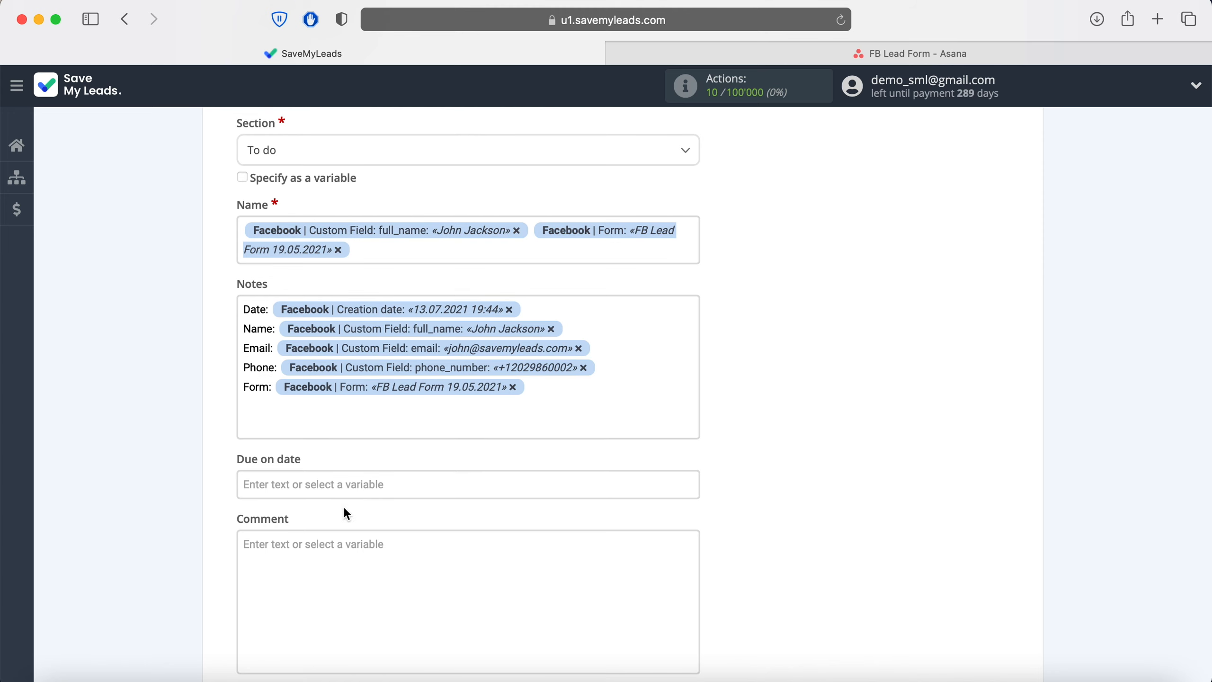
Step: Keep the default Name and Notes lead variables for the task and continue to Preview
left_click(382, 247)
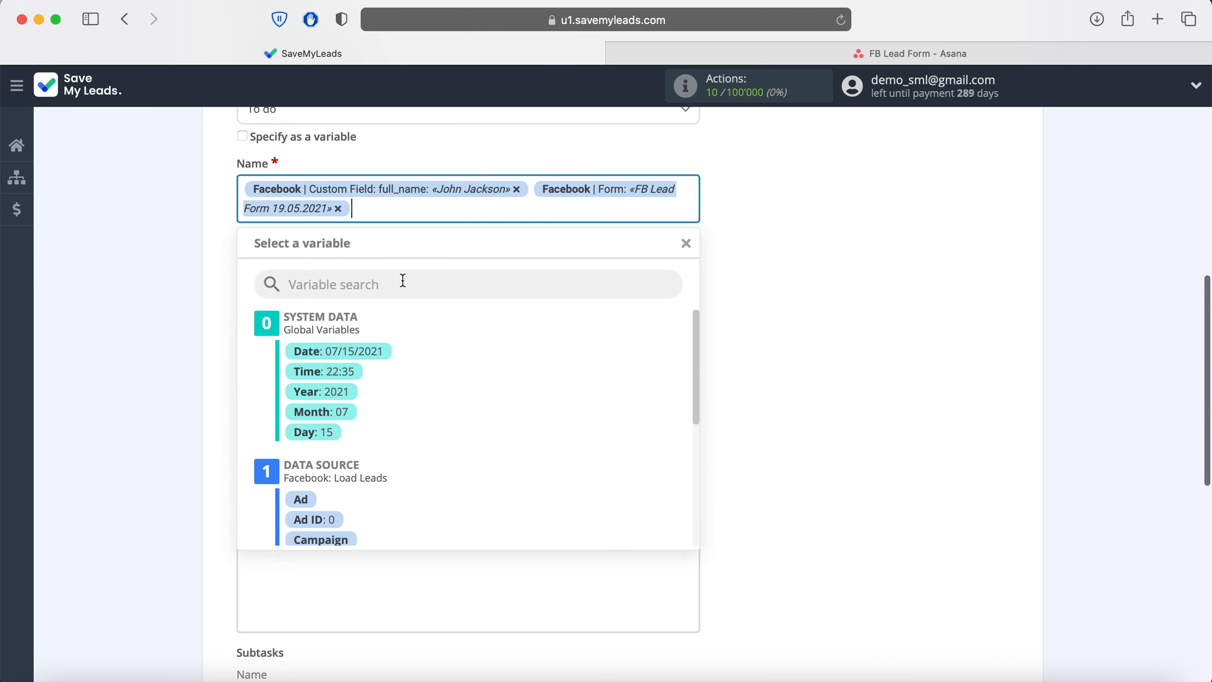
scroll(528, 366, "down", 3)
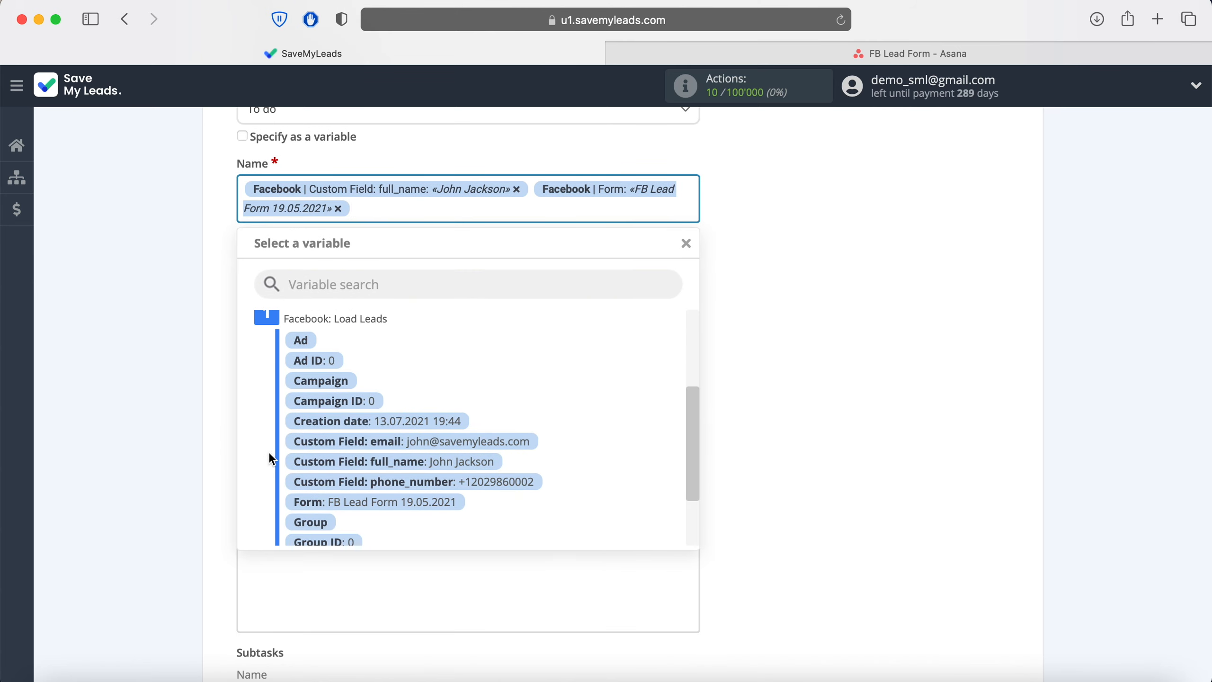
left_click(796, 395)
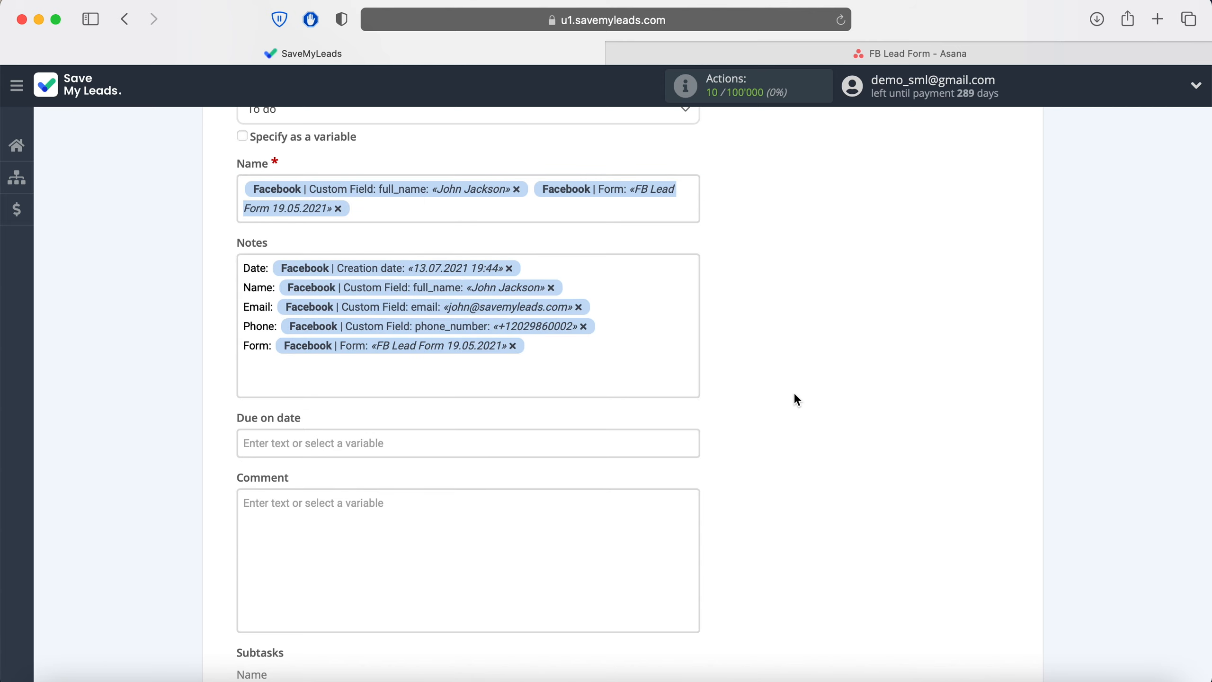
scroll(794, 392, "down", 6)
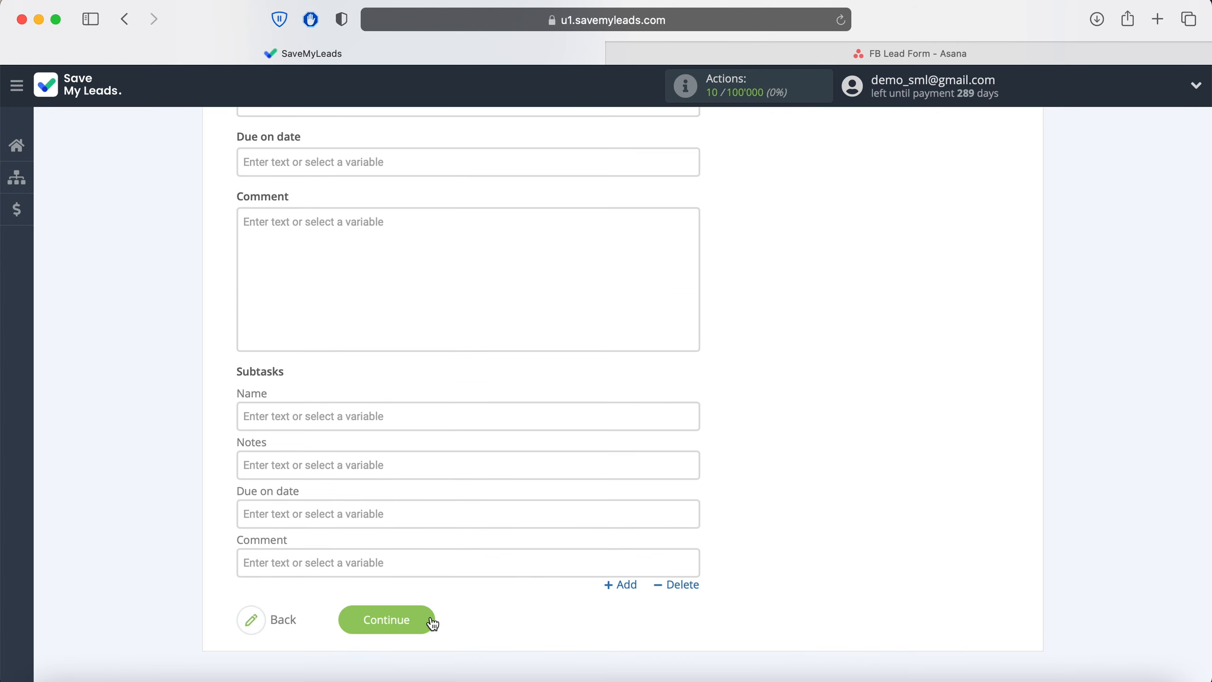
left_click(432, 623)
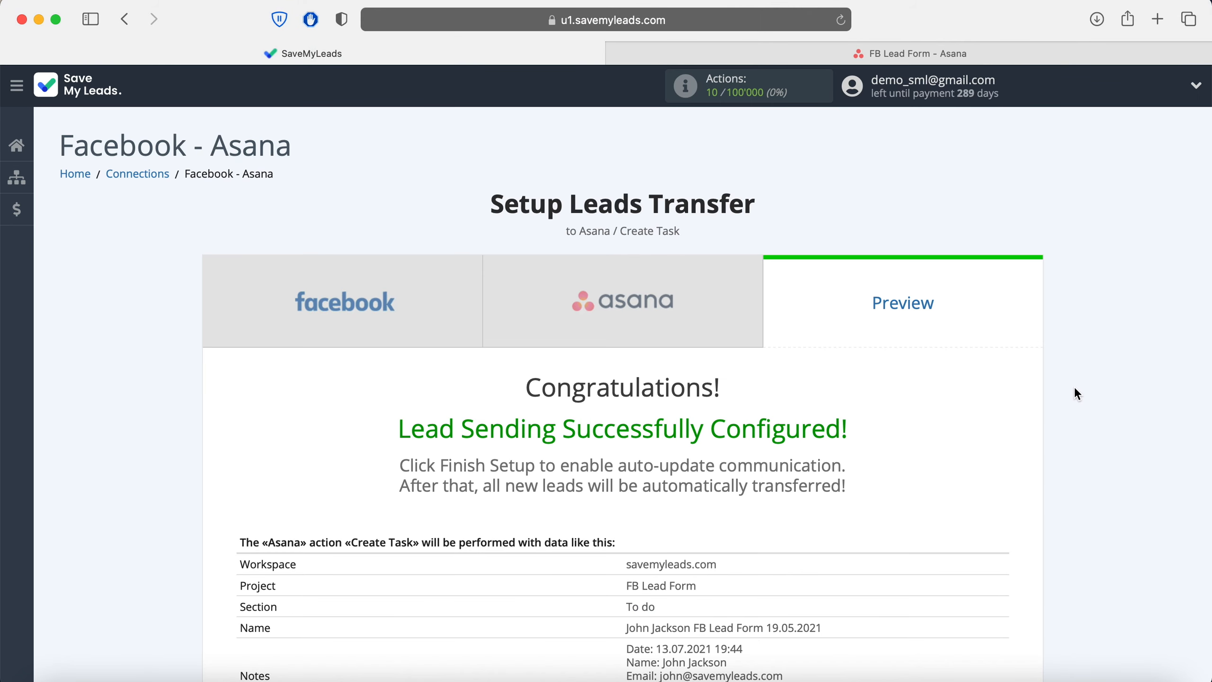
Step: Send test lead data from the Preview page to Asana
scroll(1077, 394, "down", 6)
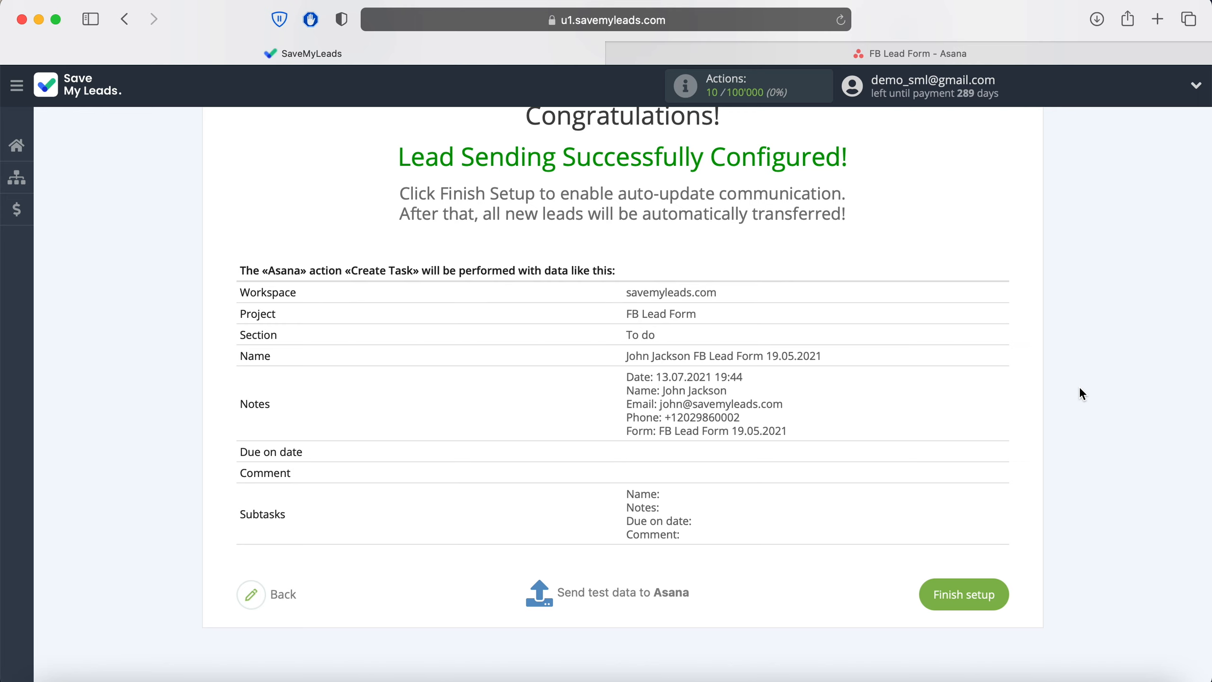
left_click(620, 592)
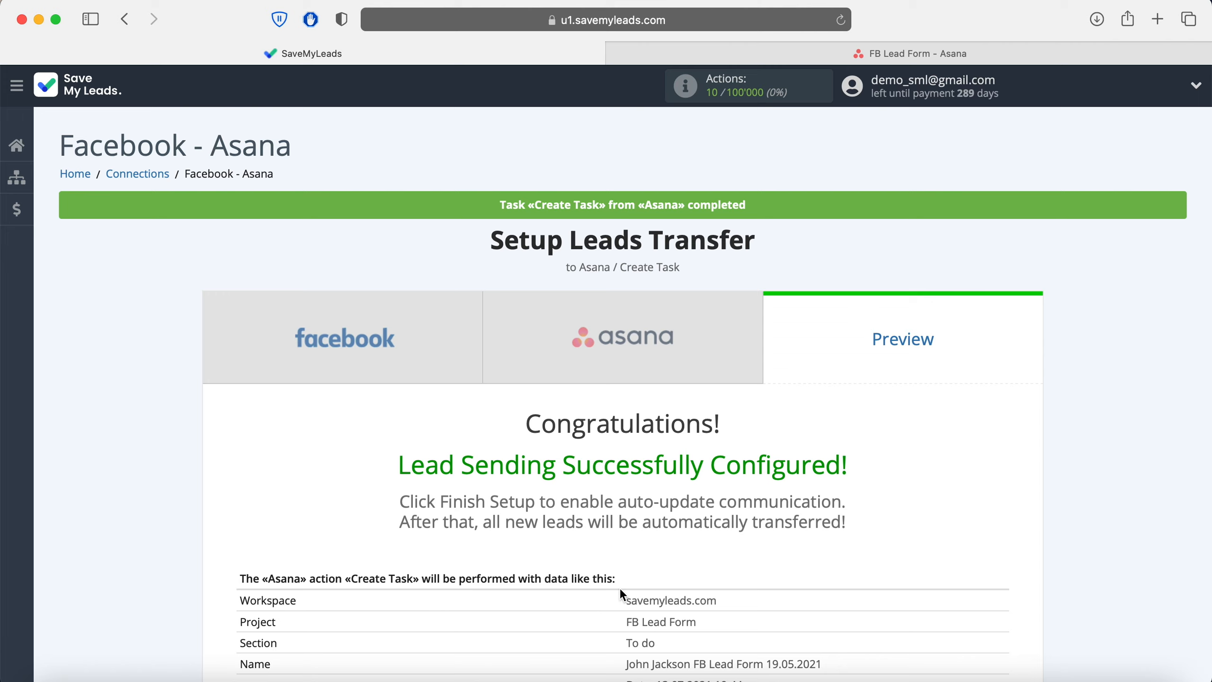
left_click(859, 53)
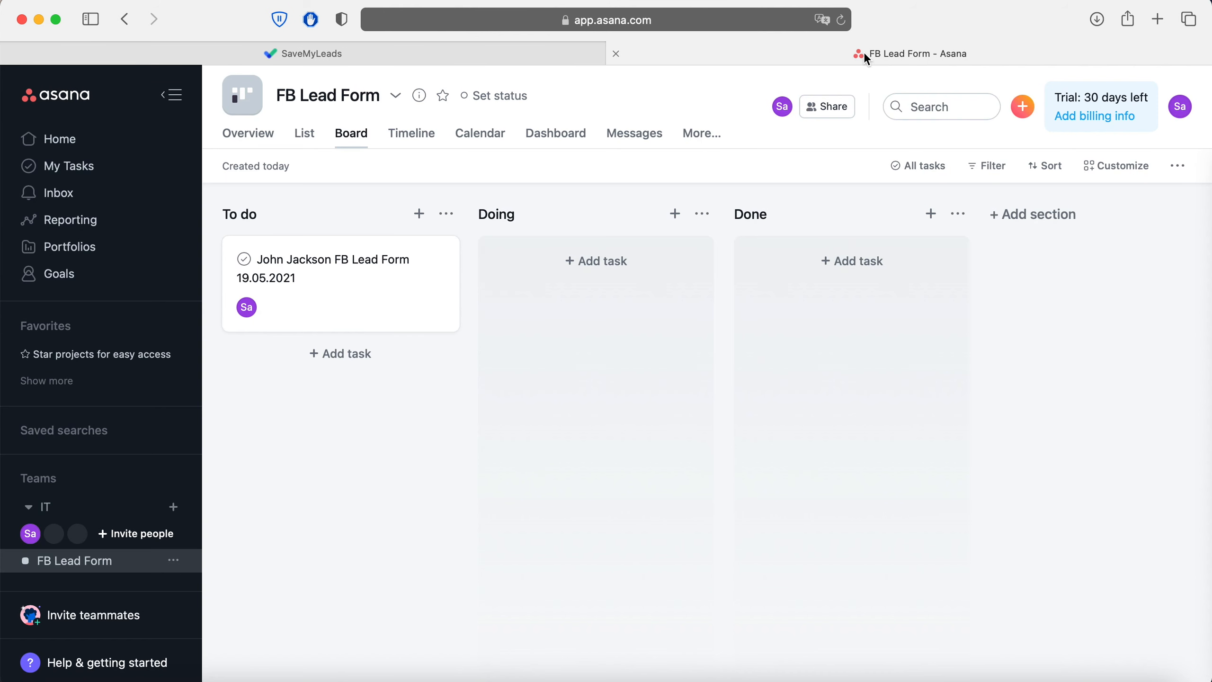
left_click(410, 263)
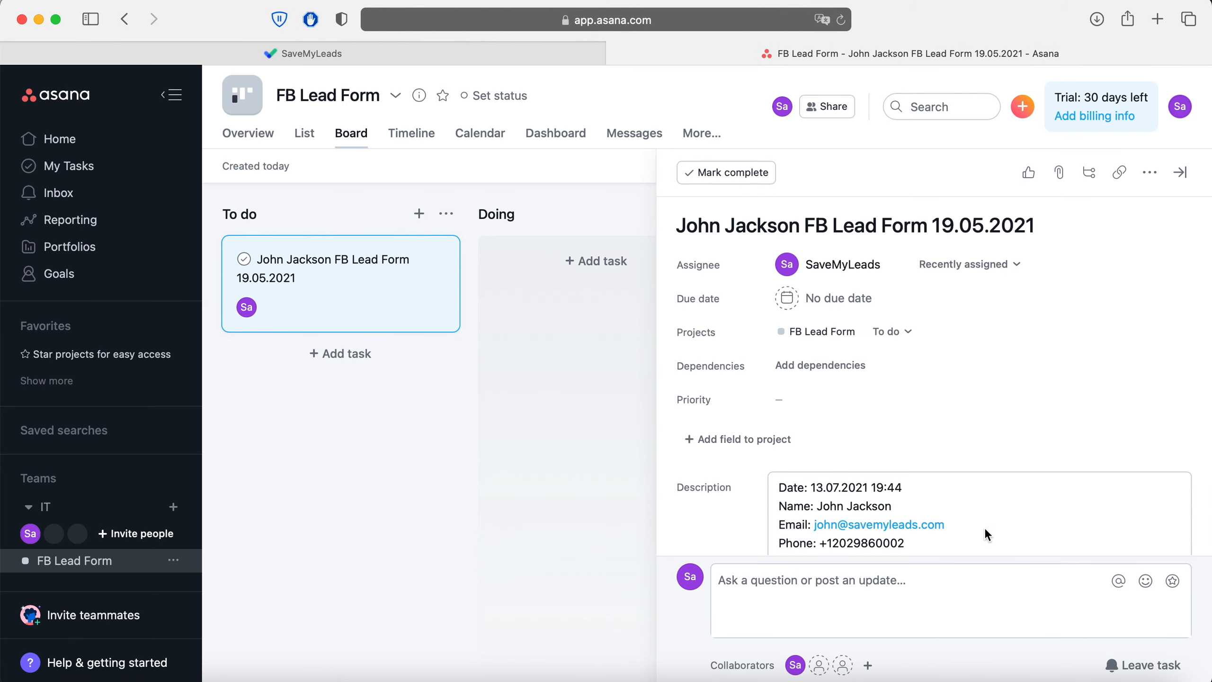
scroll(985, 526, "down", 3)
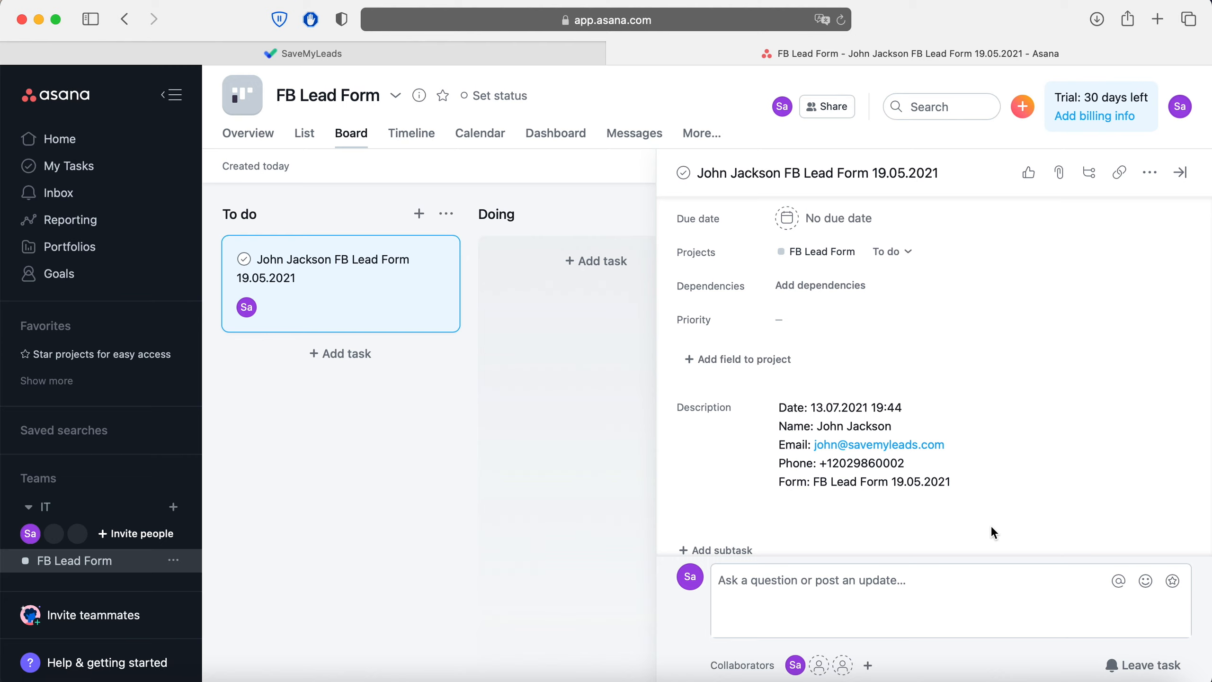
left_click(379, 54)
scroll(1140, 464, "down", 3)
scroll(1143, 470, "down", 3)
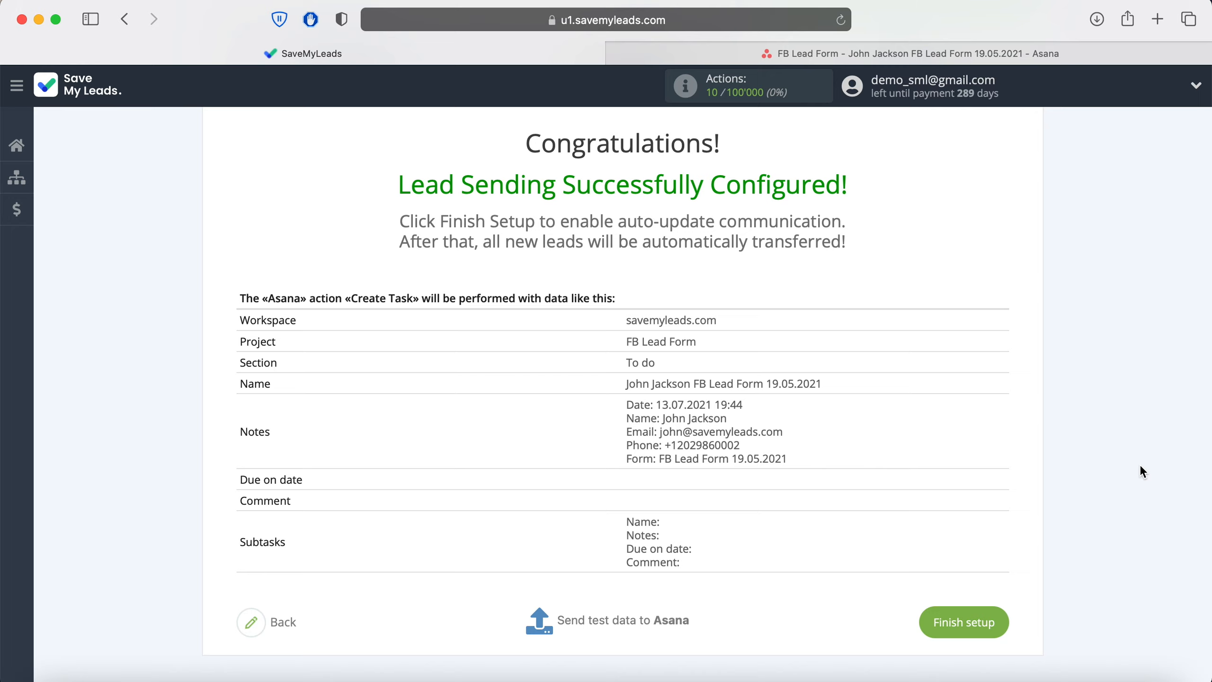
Step: Finish setup, then add 'LeadForm' to the Facebook - Asana connection's name in its settings
left_click(987, 619)
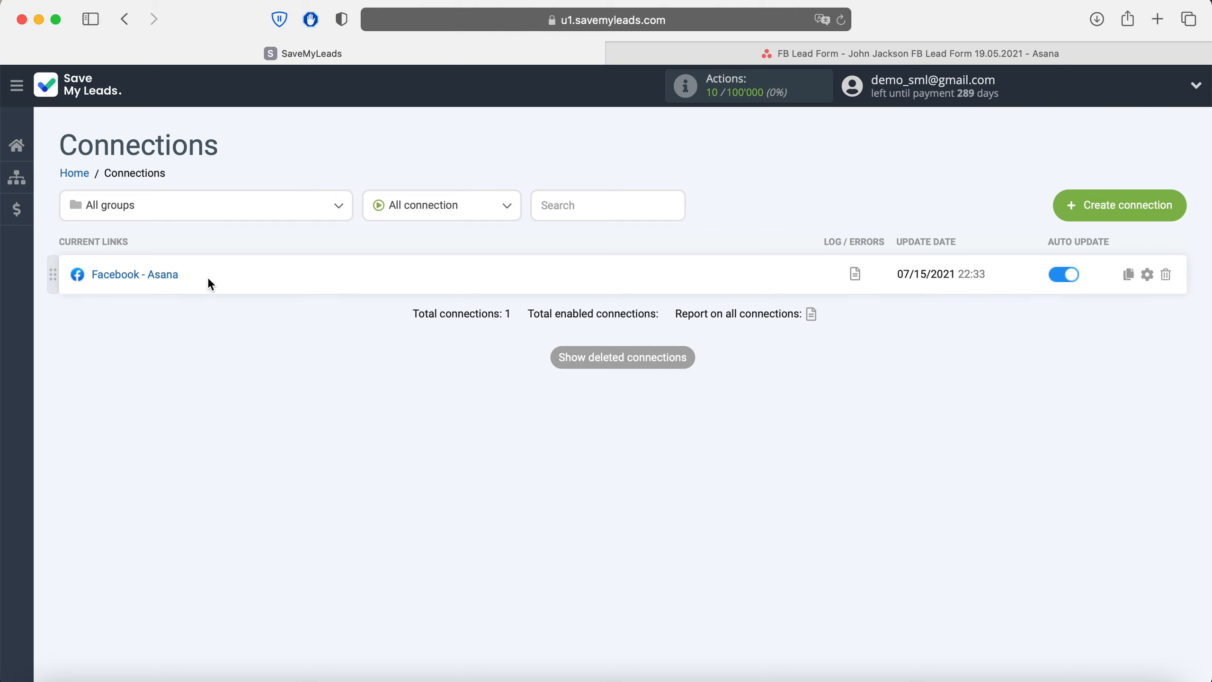
left_click(1149, 277)
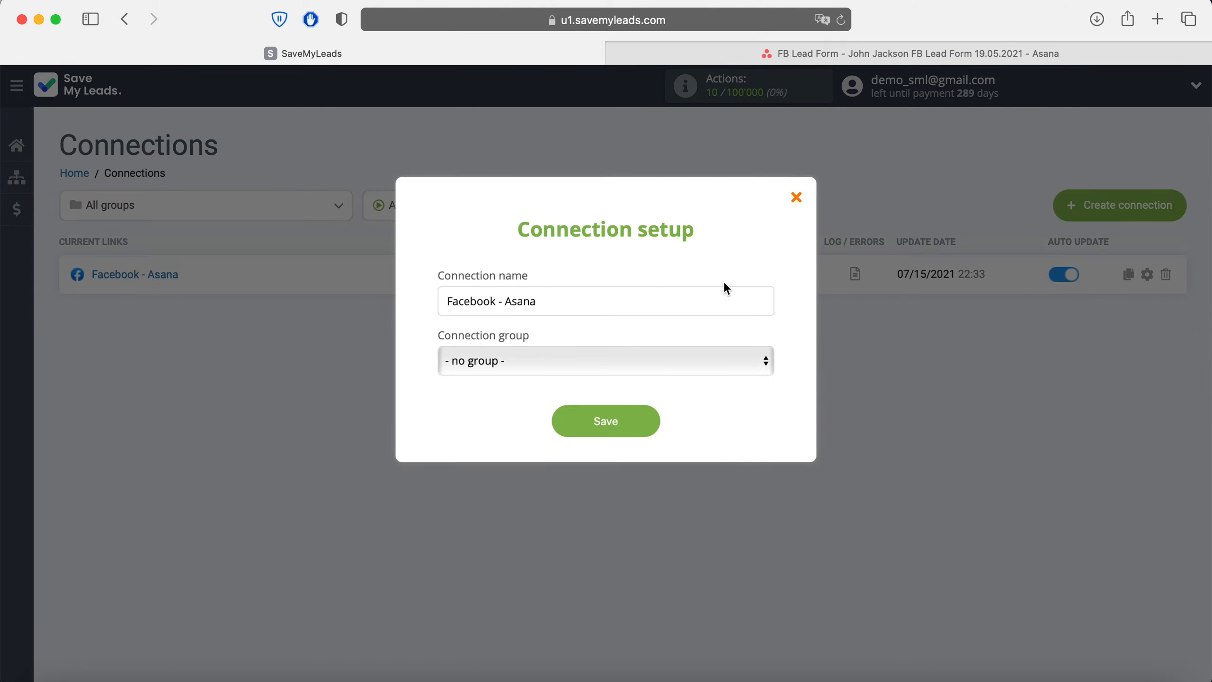
left_click(674, 295)
type("LeadForm")
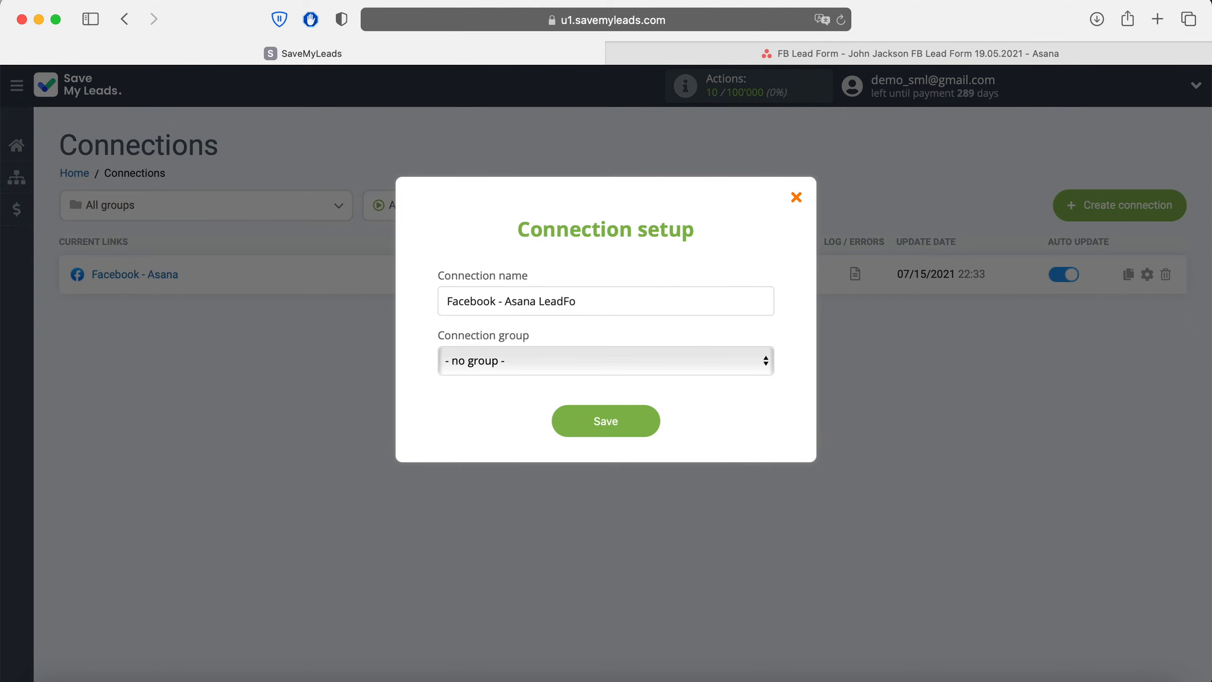